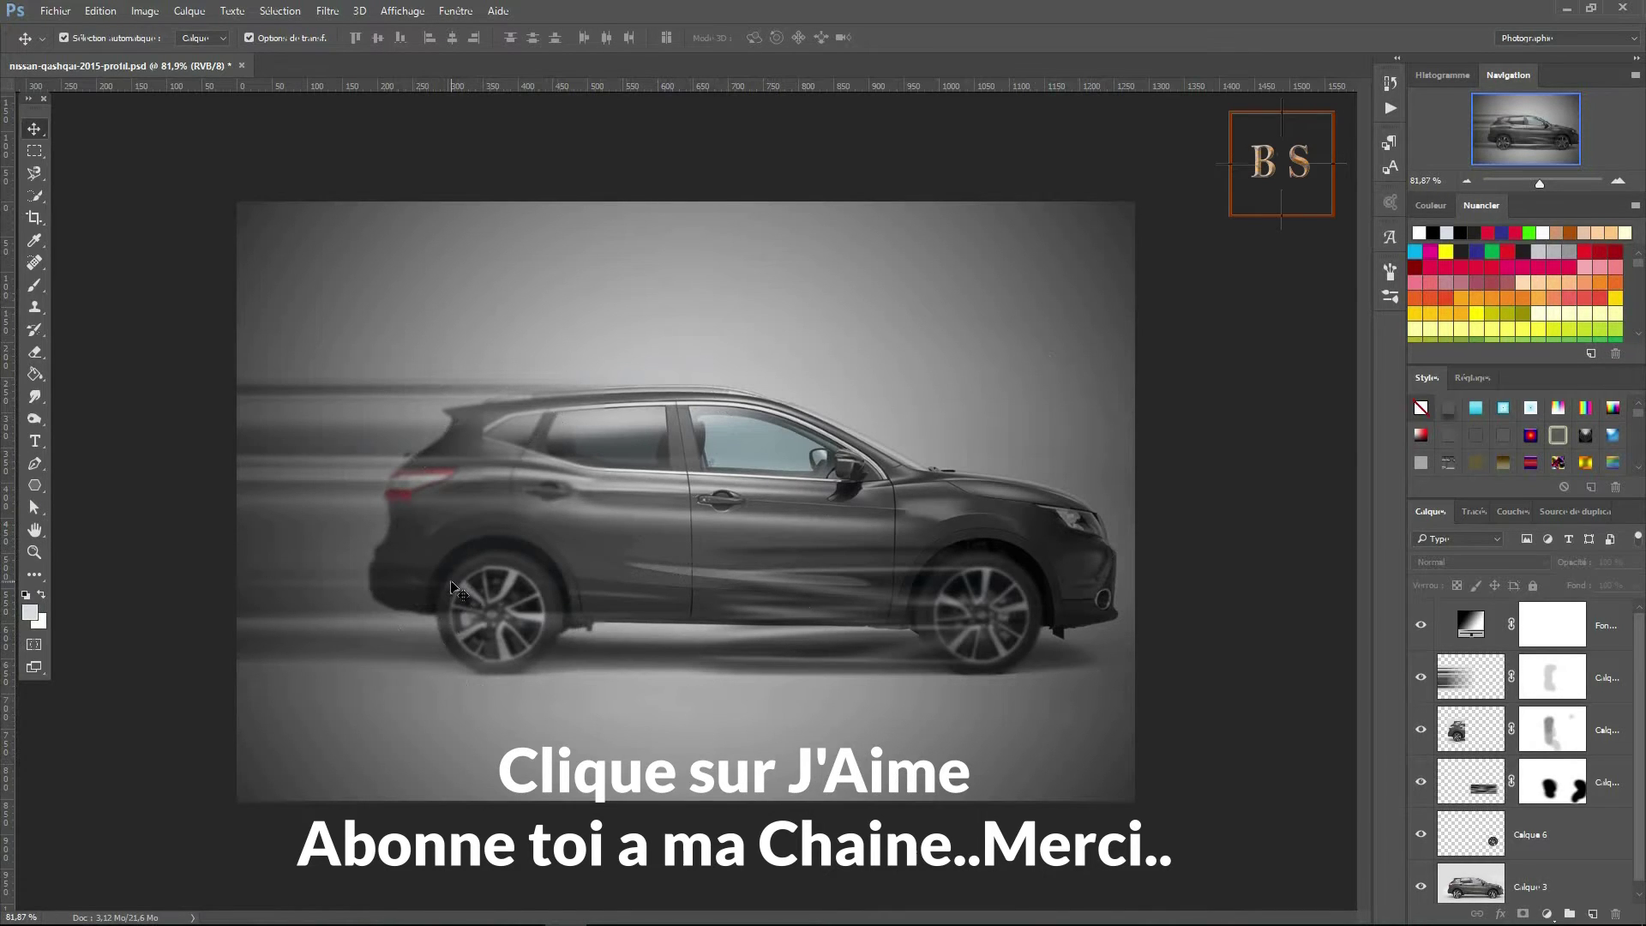
Delete all the effect layers stacked above the original car layer Calque 3
left_click(1598, 622)
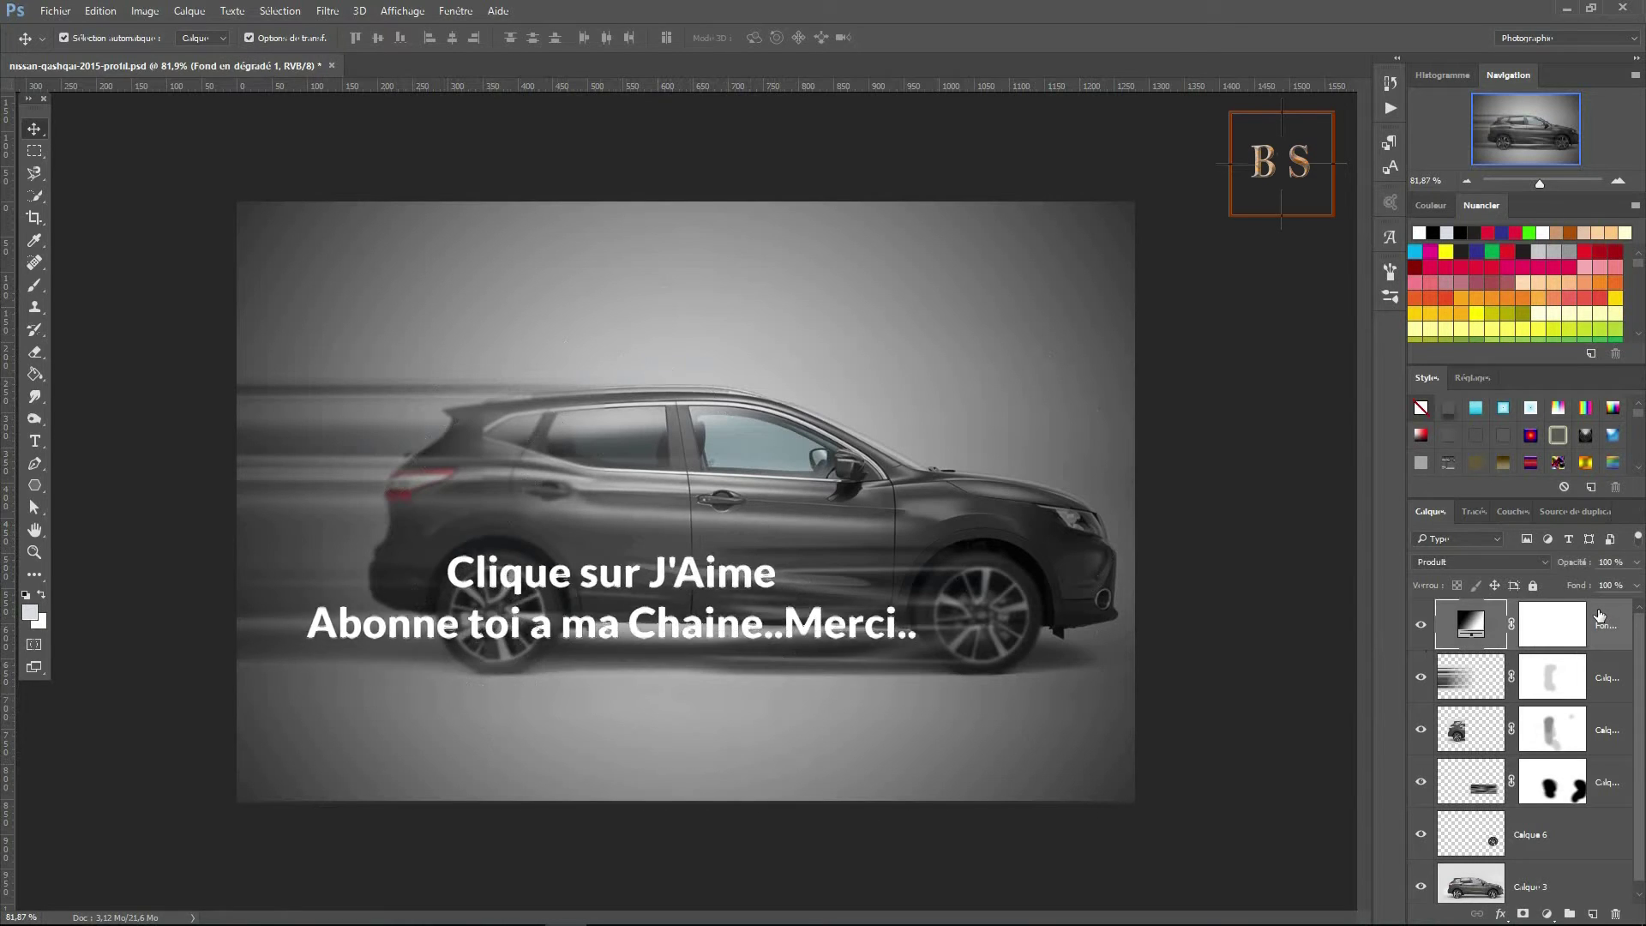
key("Delete")
key("Delete")
key("Delete")
key("Delete")
key("Delete")
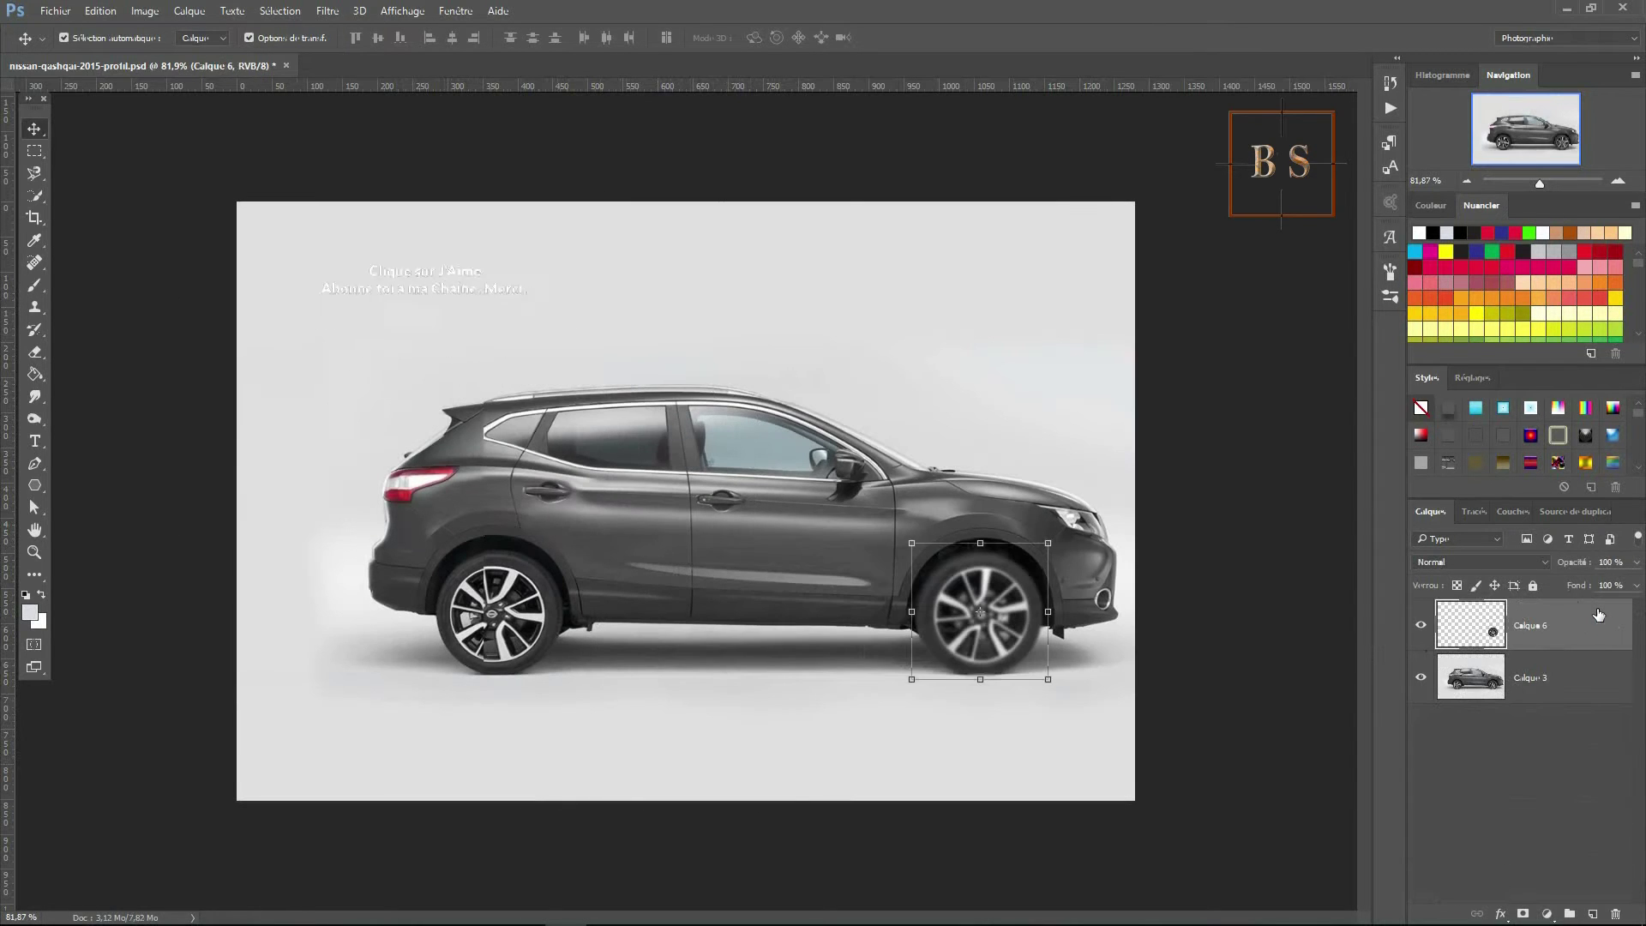
left_click(1243, 570)
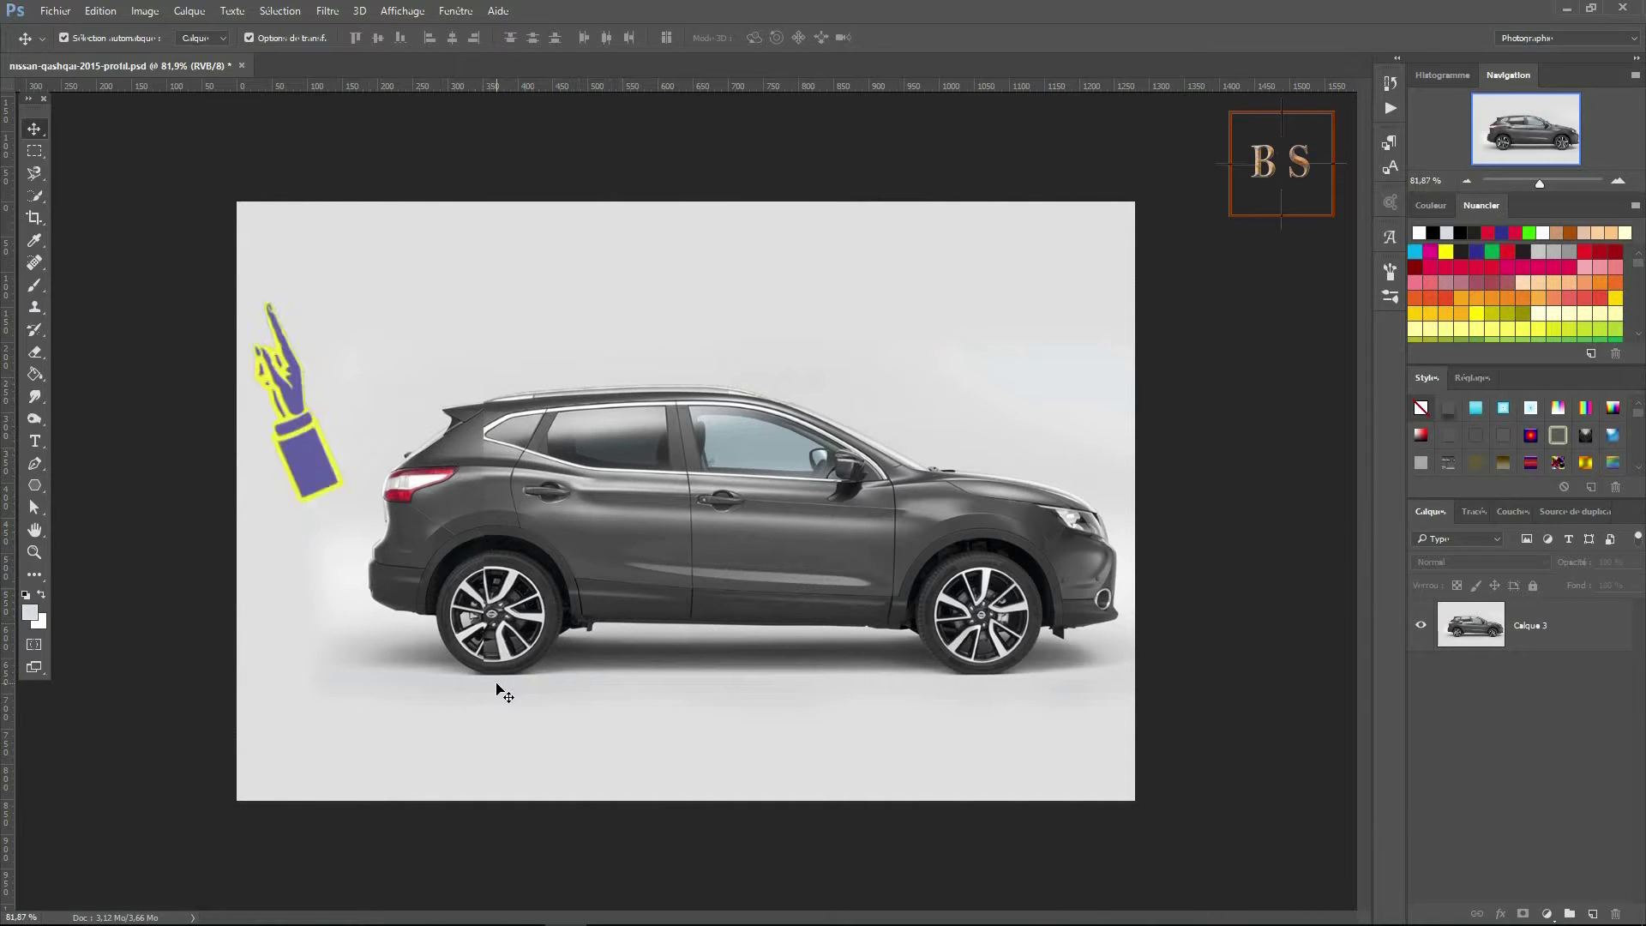
Select the car's rear section with a rectangular selection and copy it from Calque 3 to a new layer
left_click(43, 151)
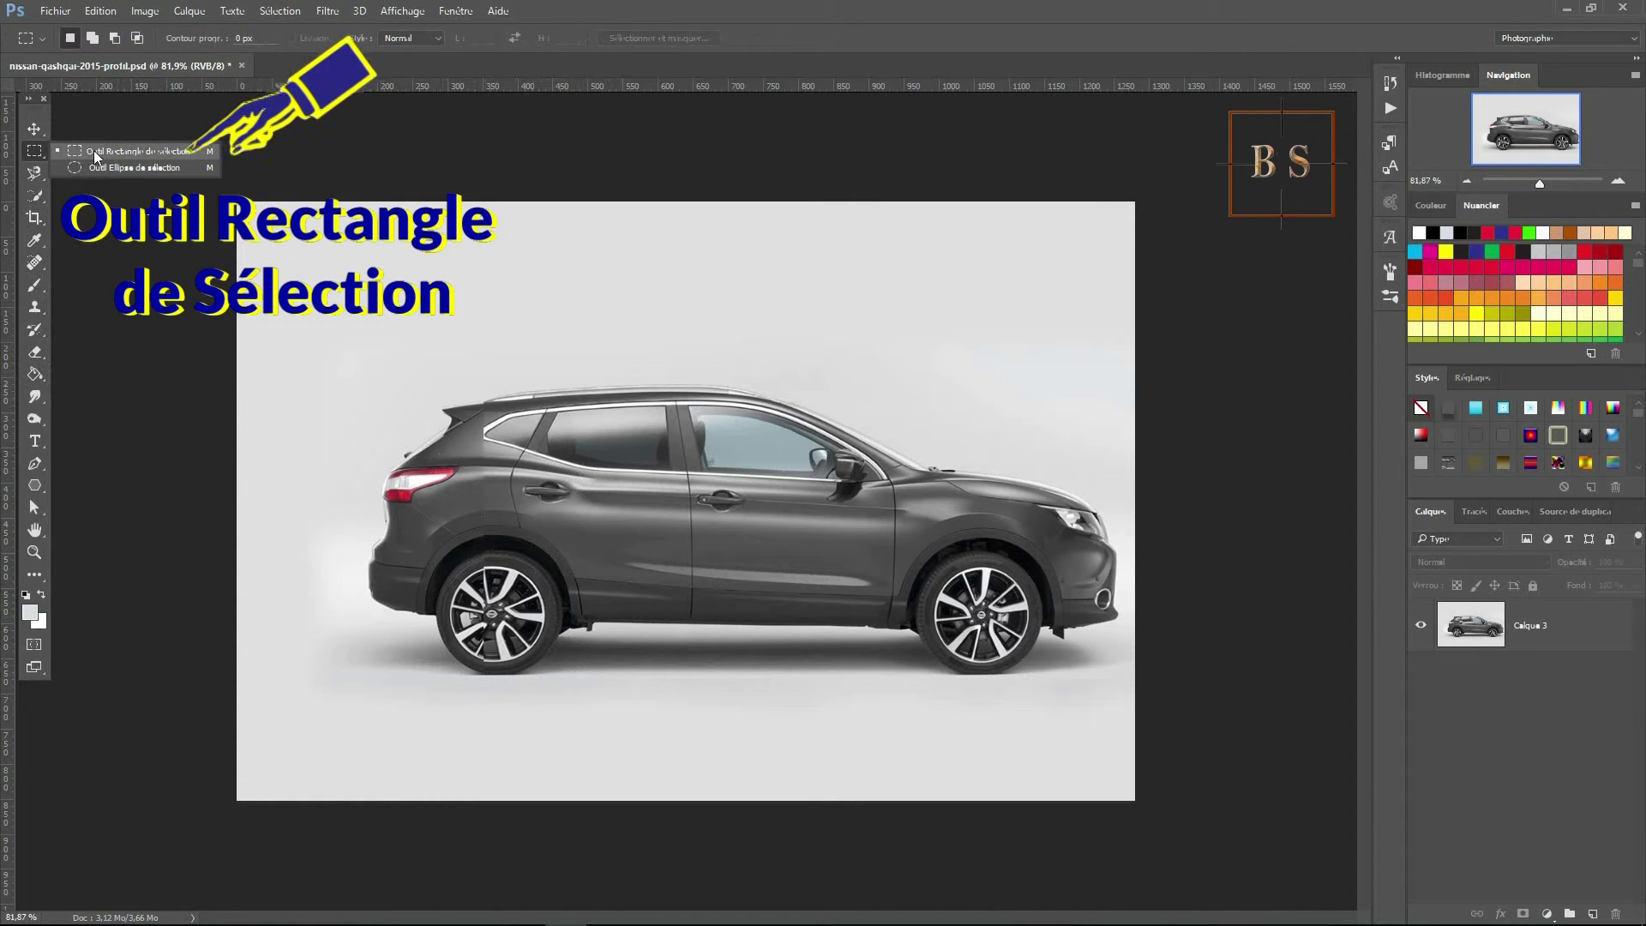
left_click(142, 152)
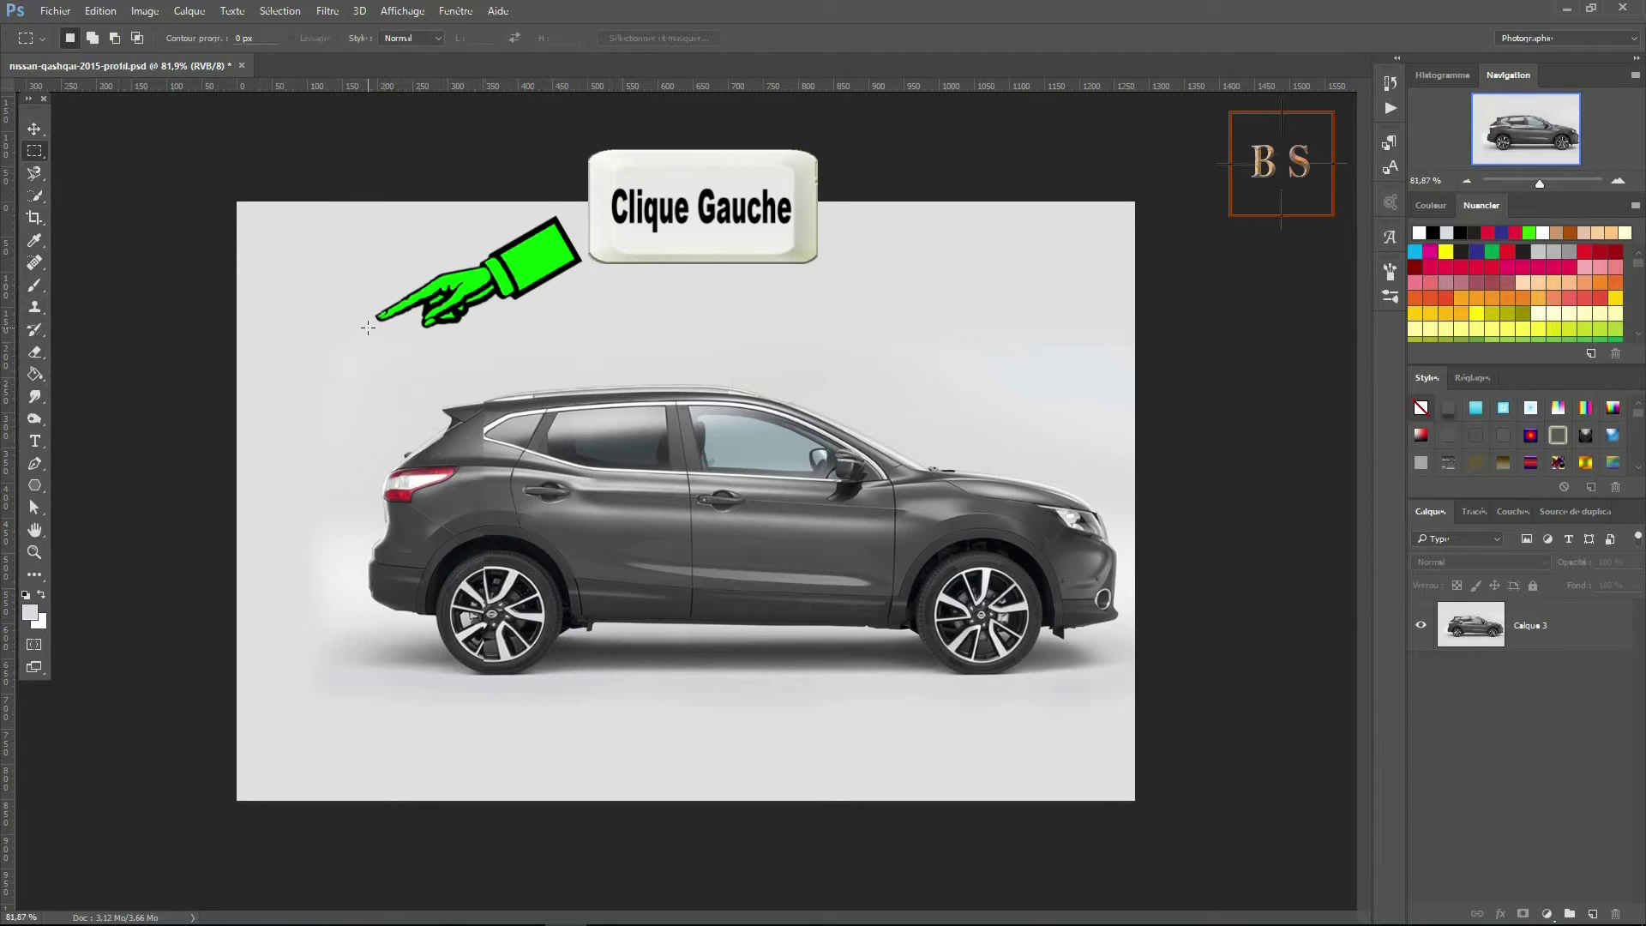
left_click_drag(368, 327, 578, 702)
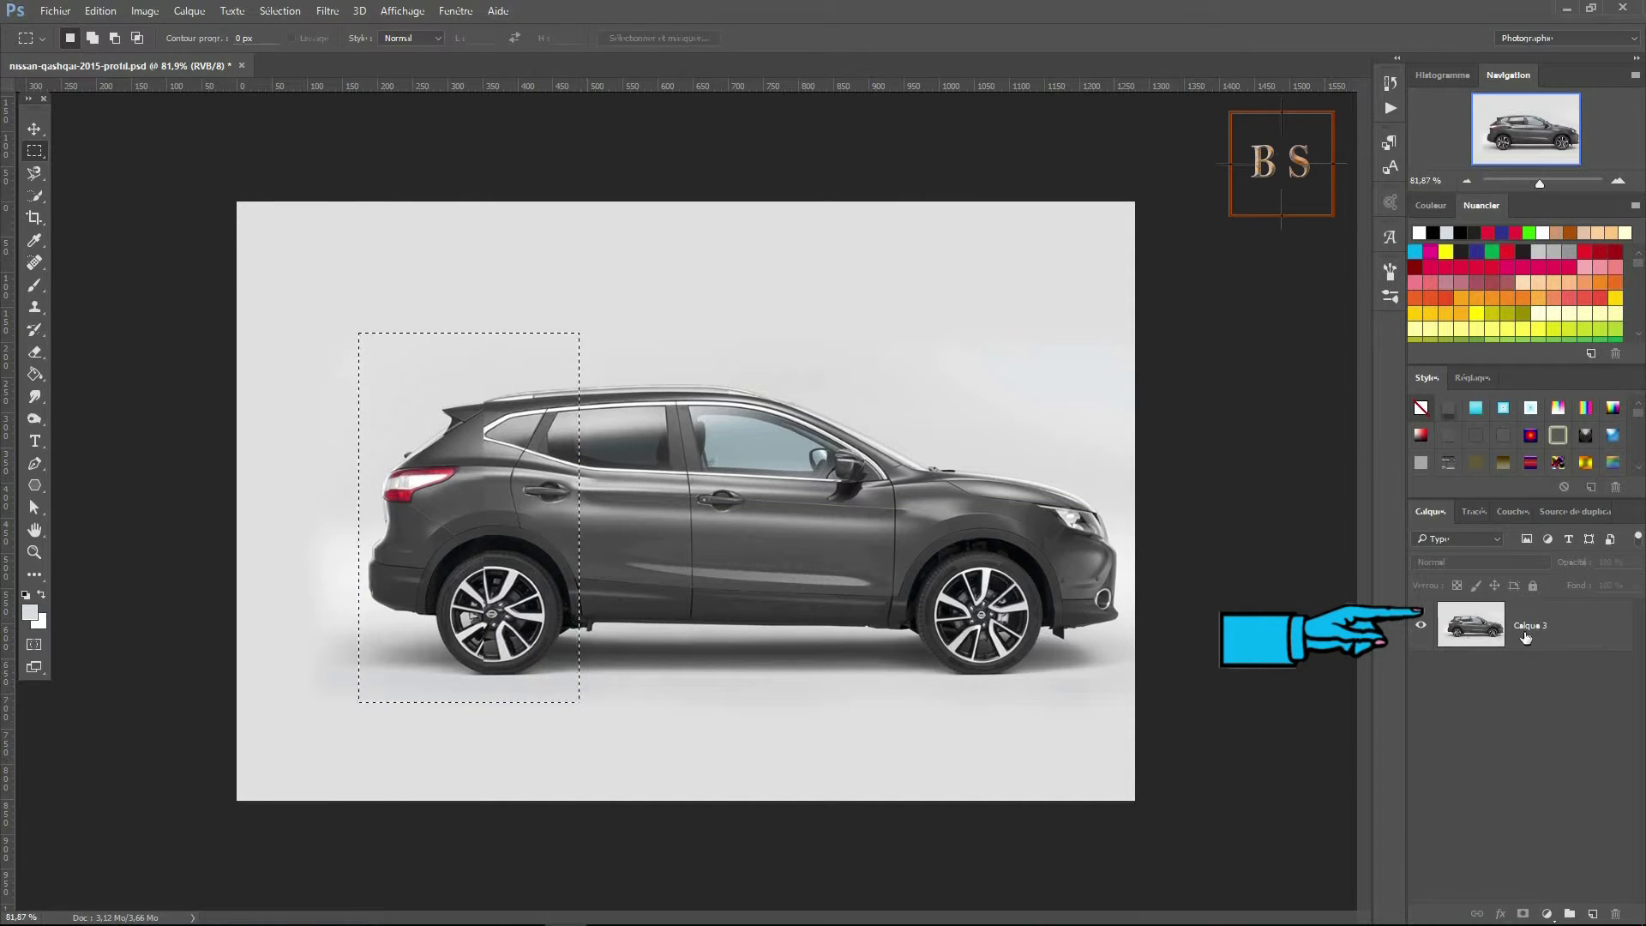
left_click(1605, 626)
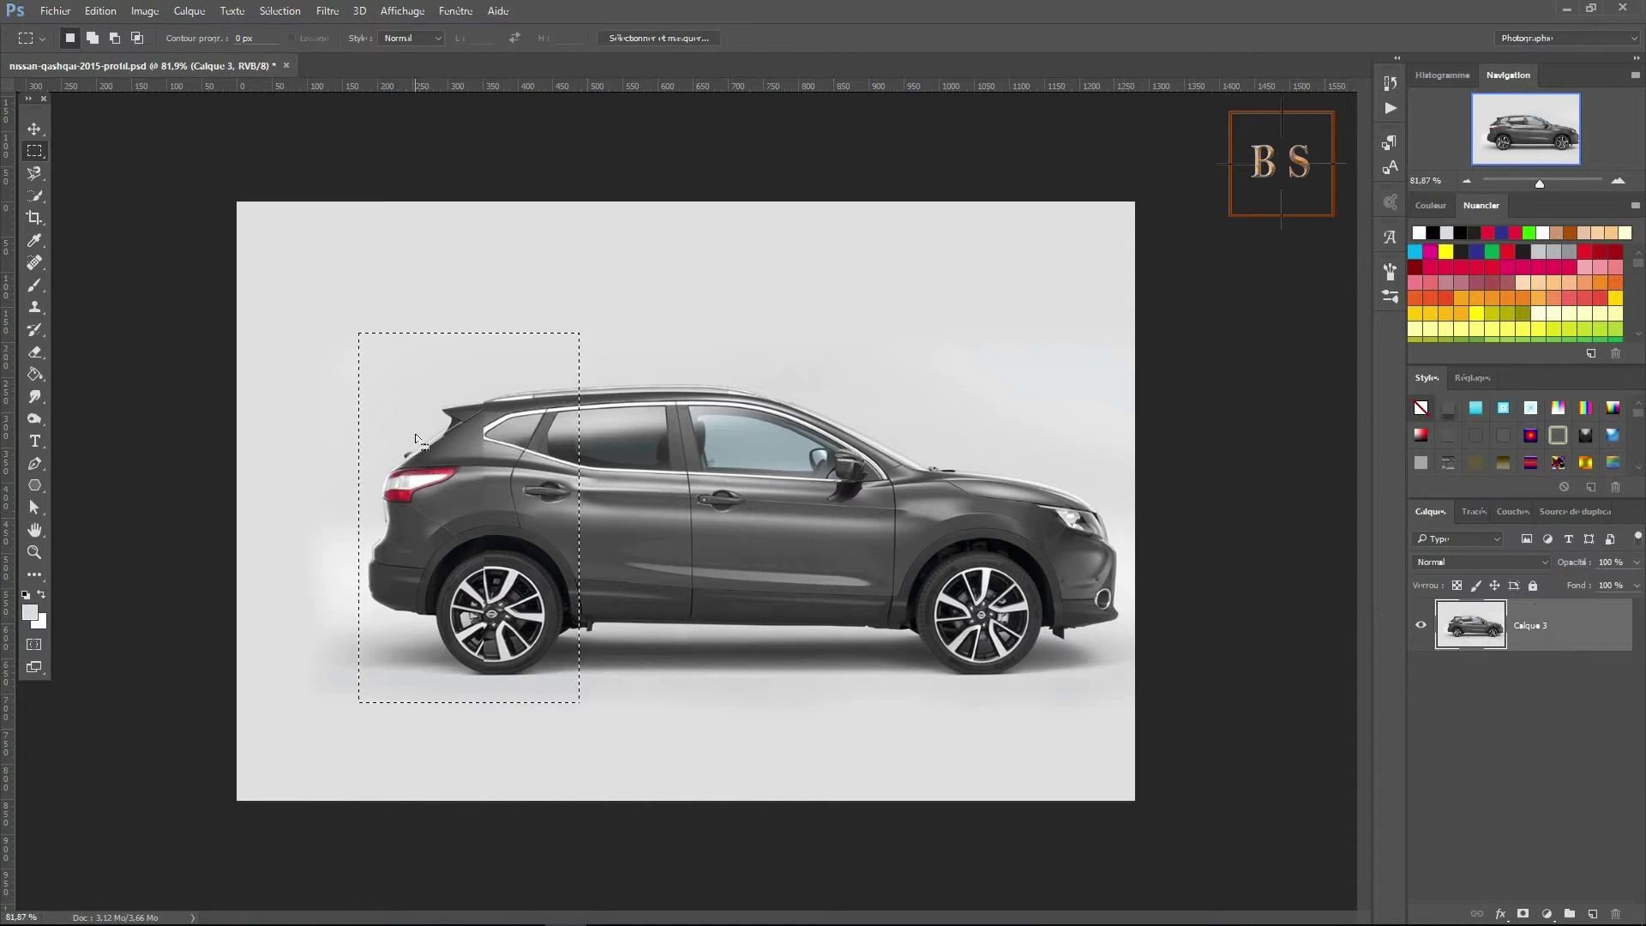
key("ctrl+j")
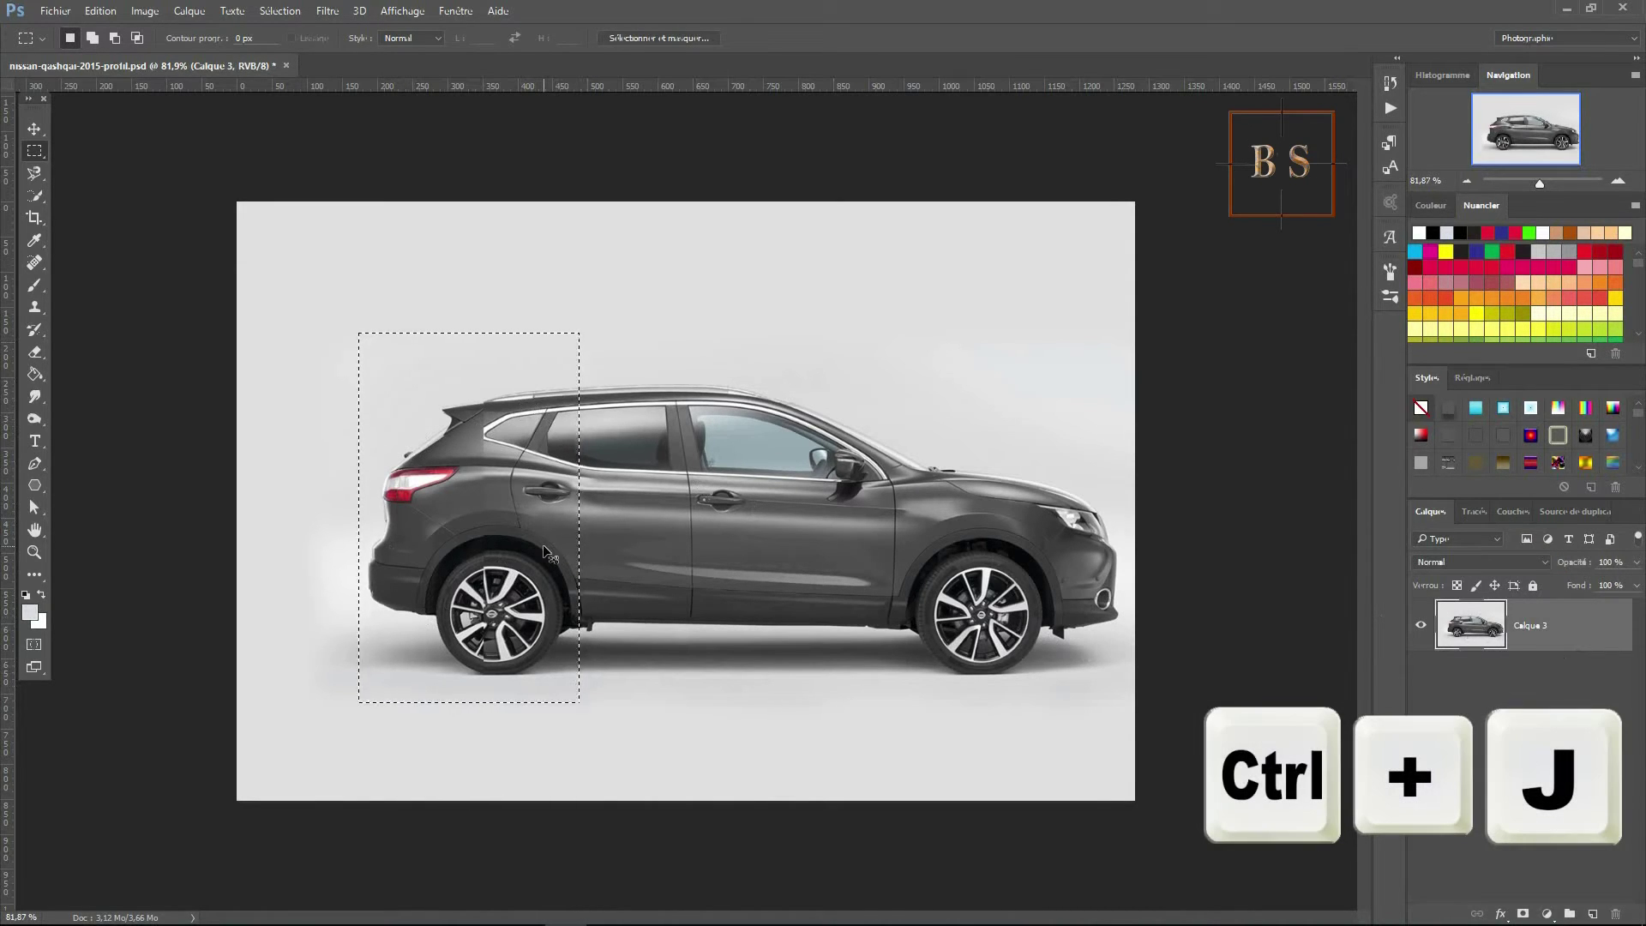
key("ctrl+j")
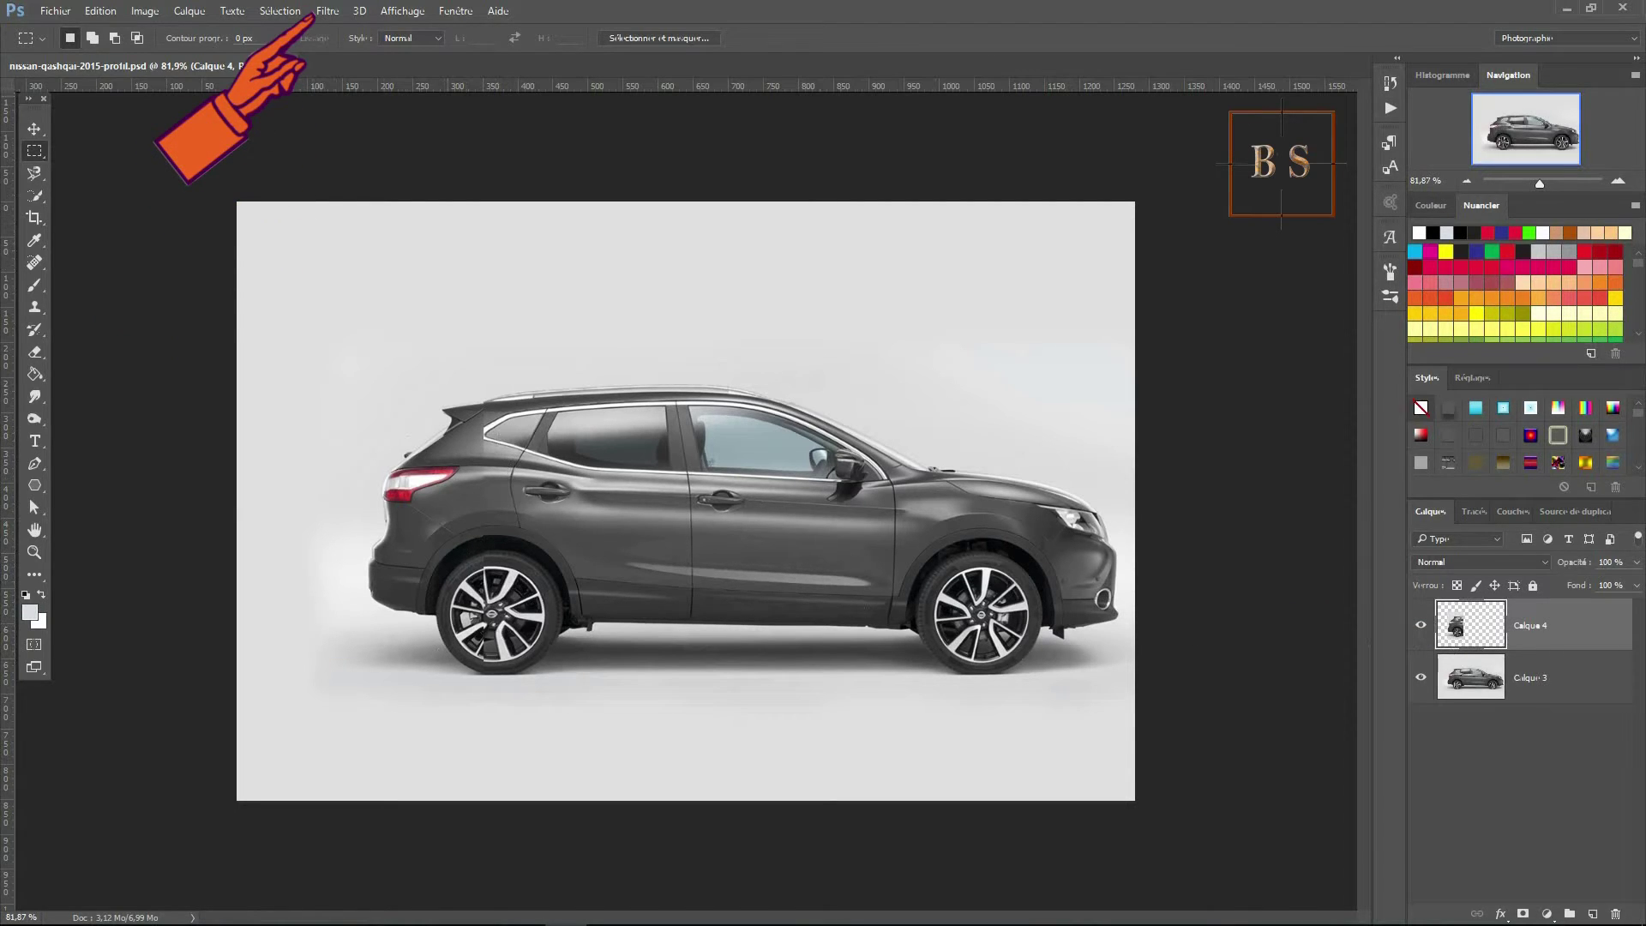
Apply a Gaussian blur with a 2.0 pixel radius to the copied rear section
left_click(329, 13)
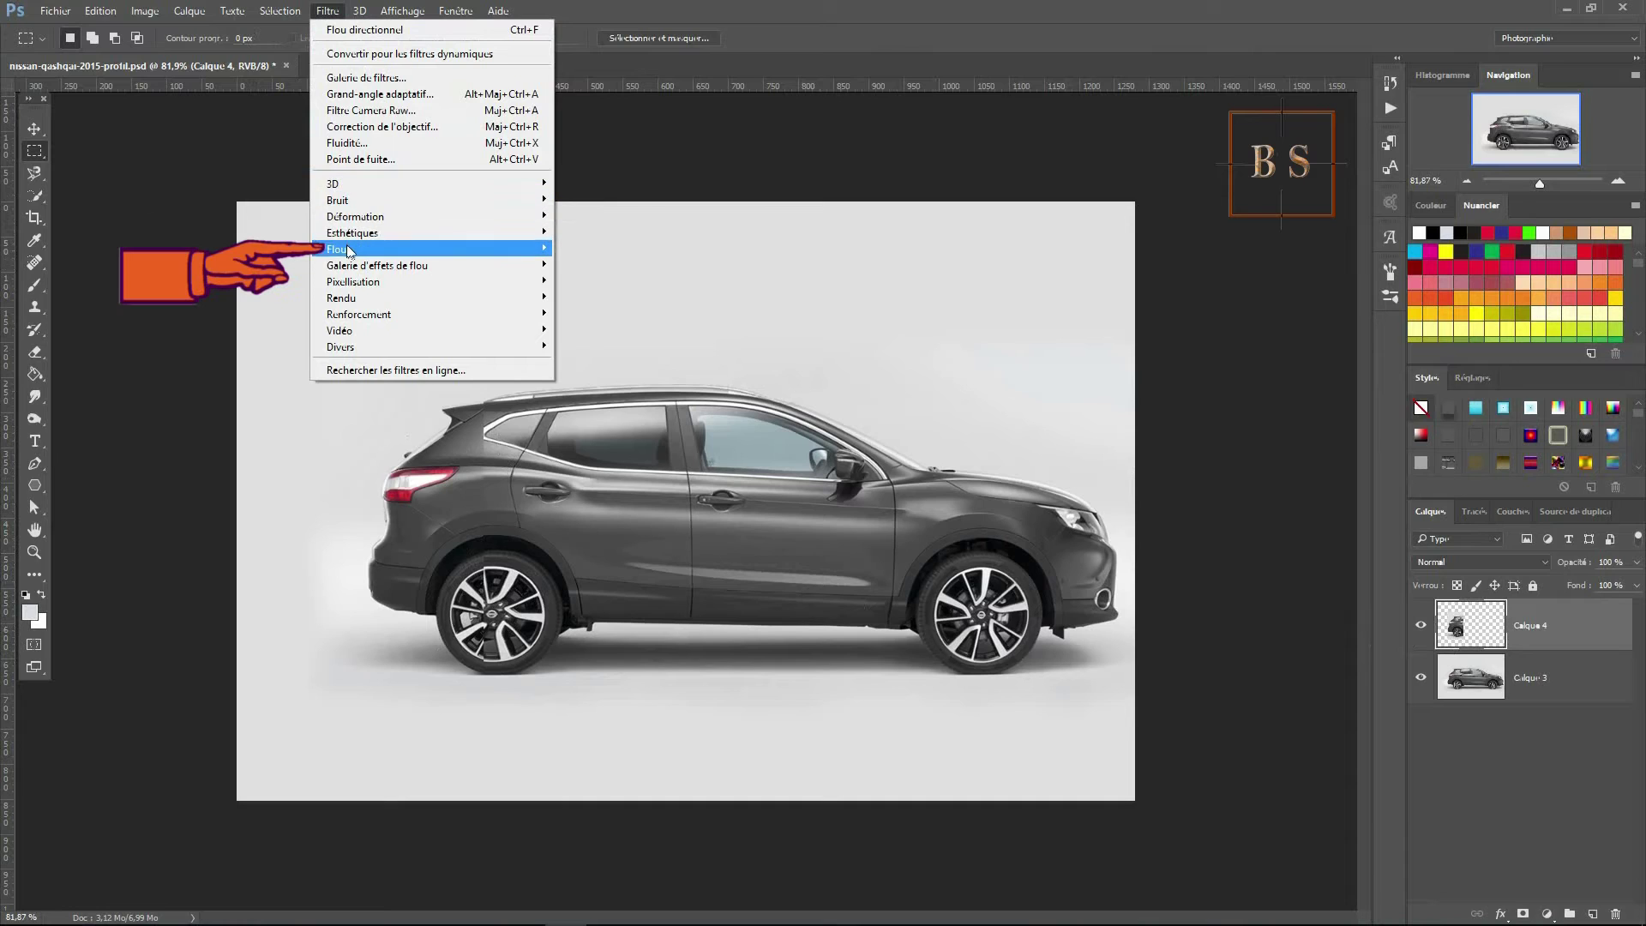
mouse_move(356, 252)
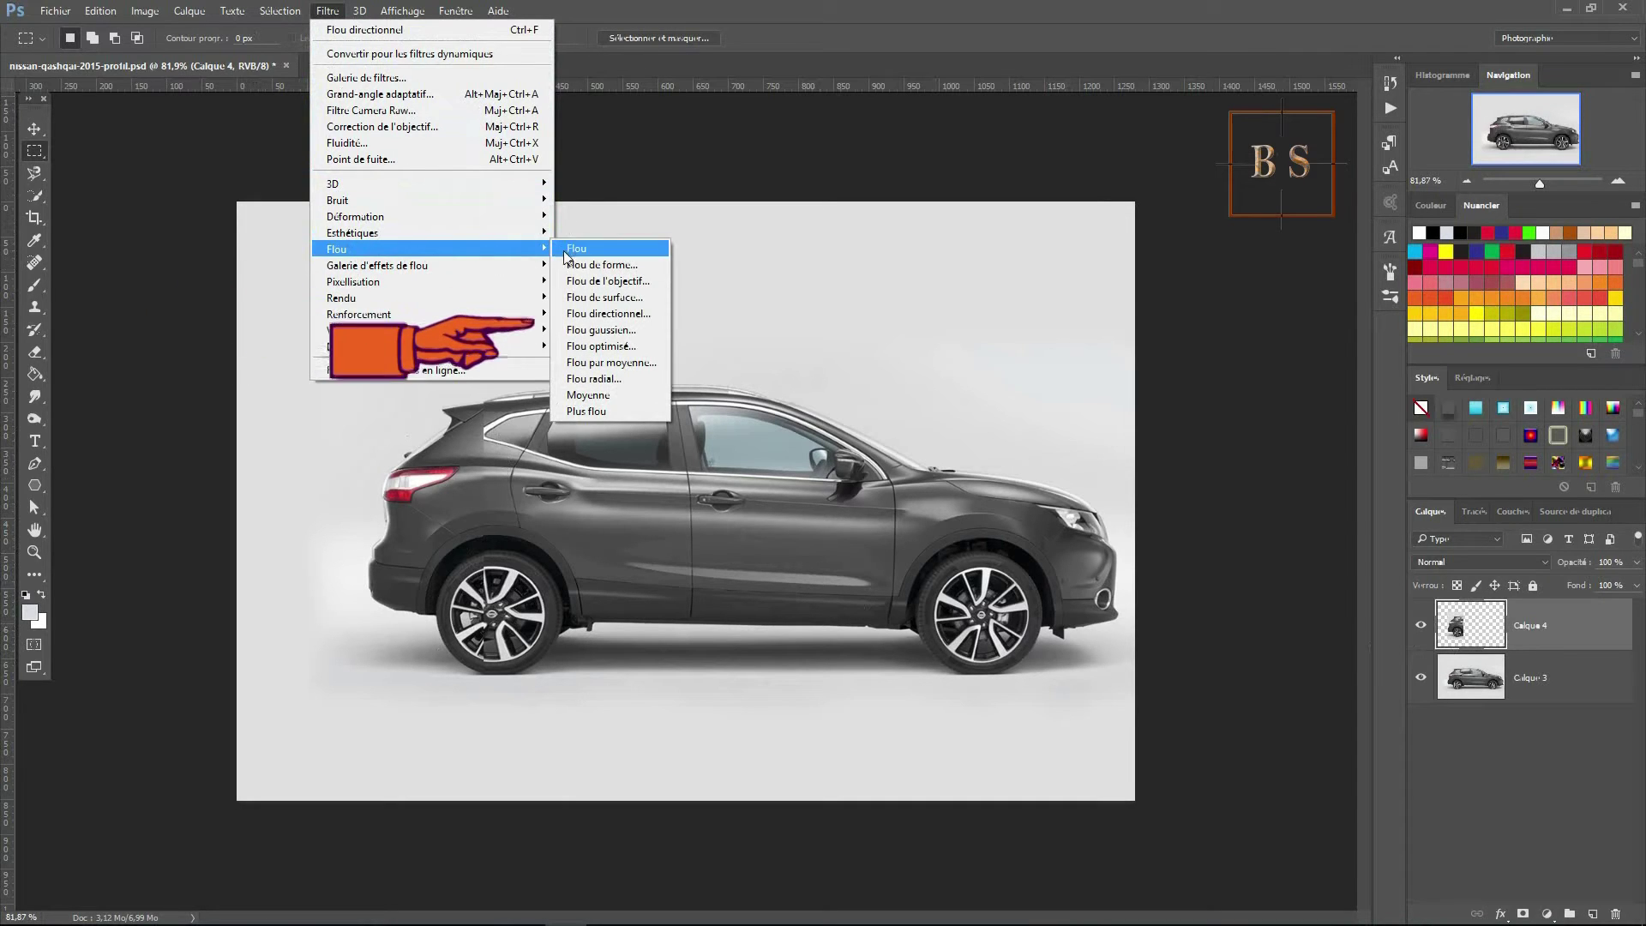
left_click(594, 331)
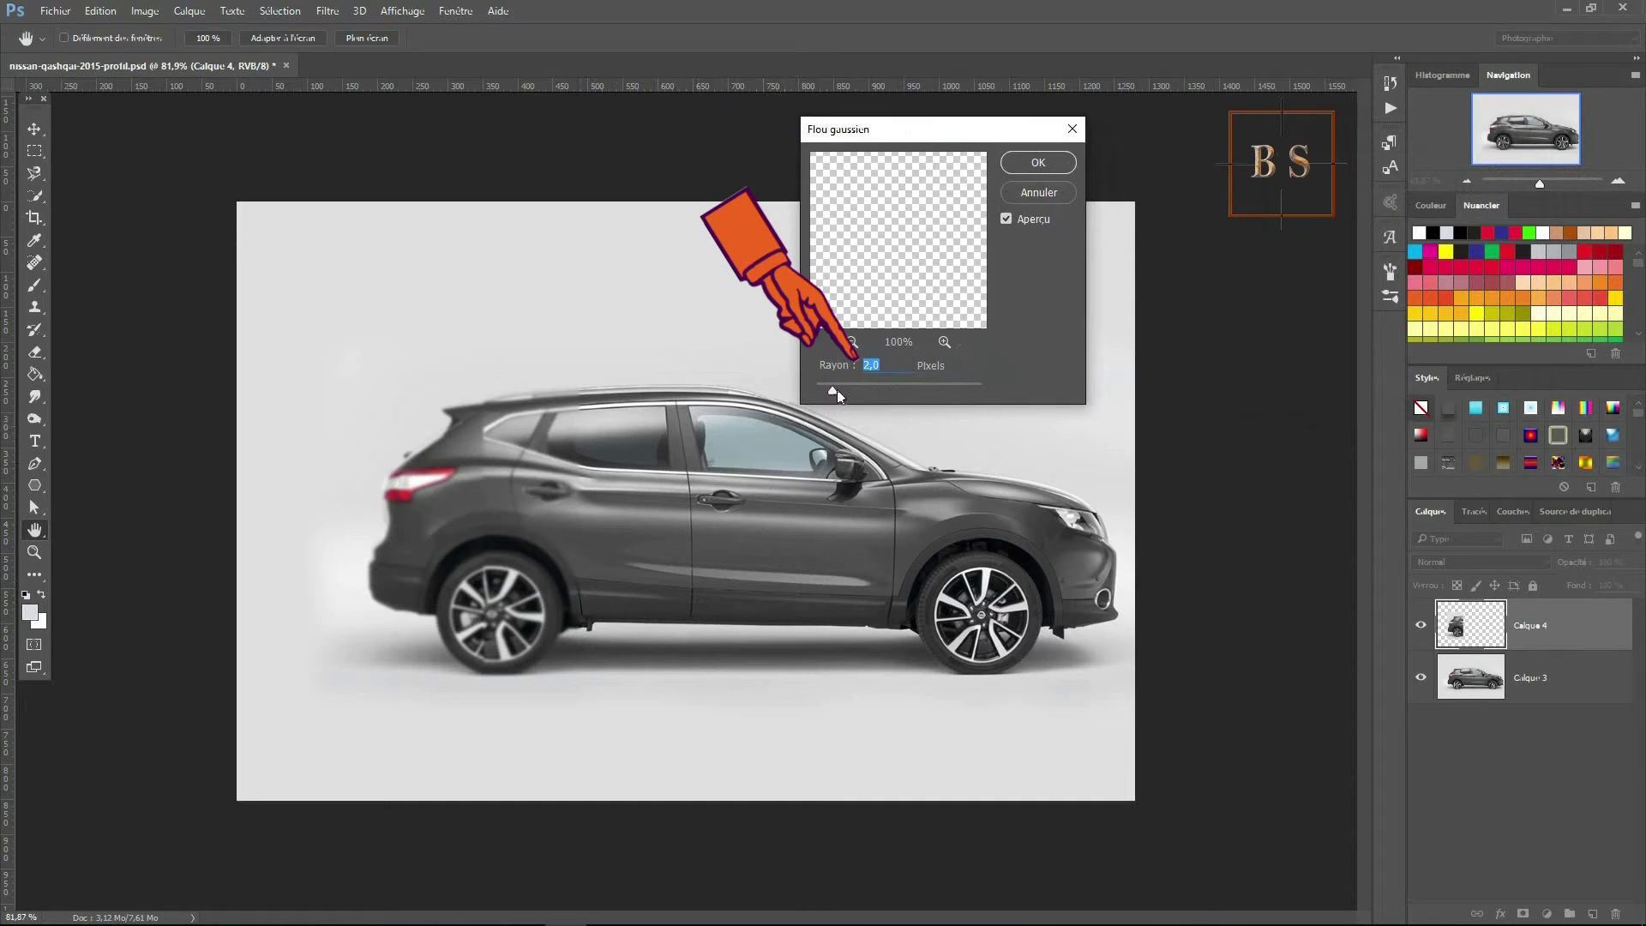
double_click(883, 365)
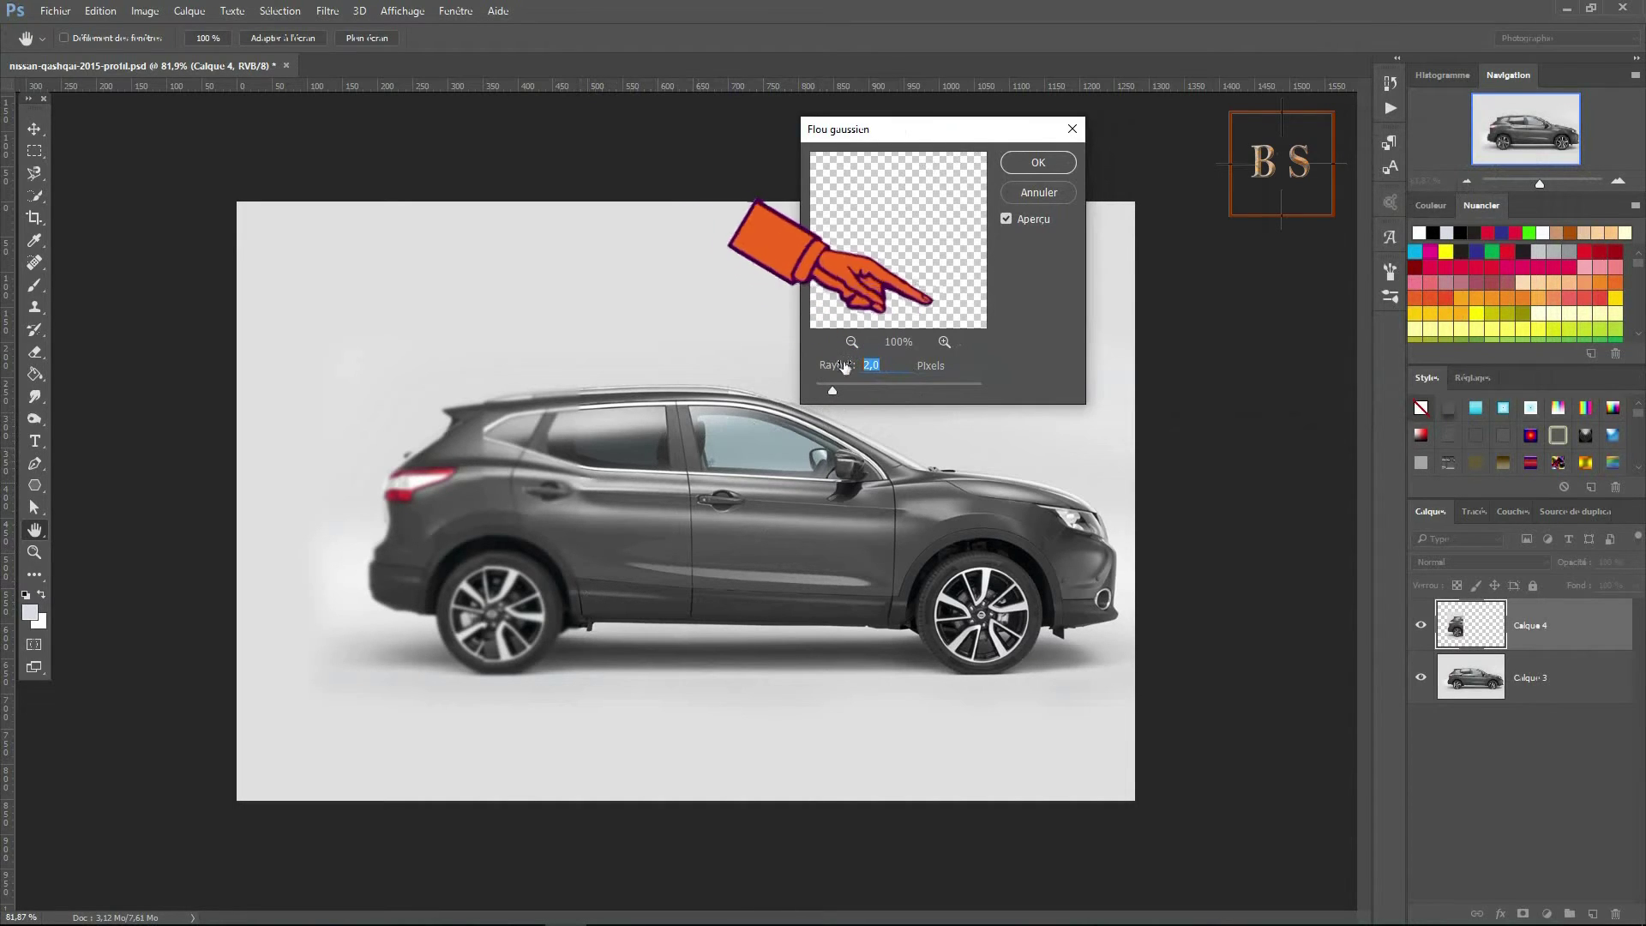
left_click(1037, 163)
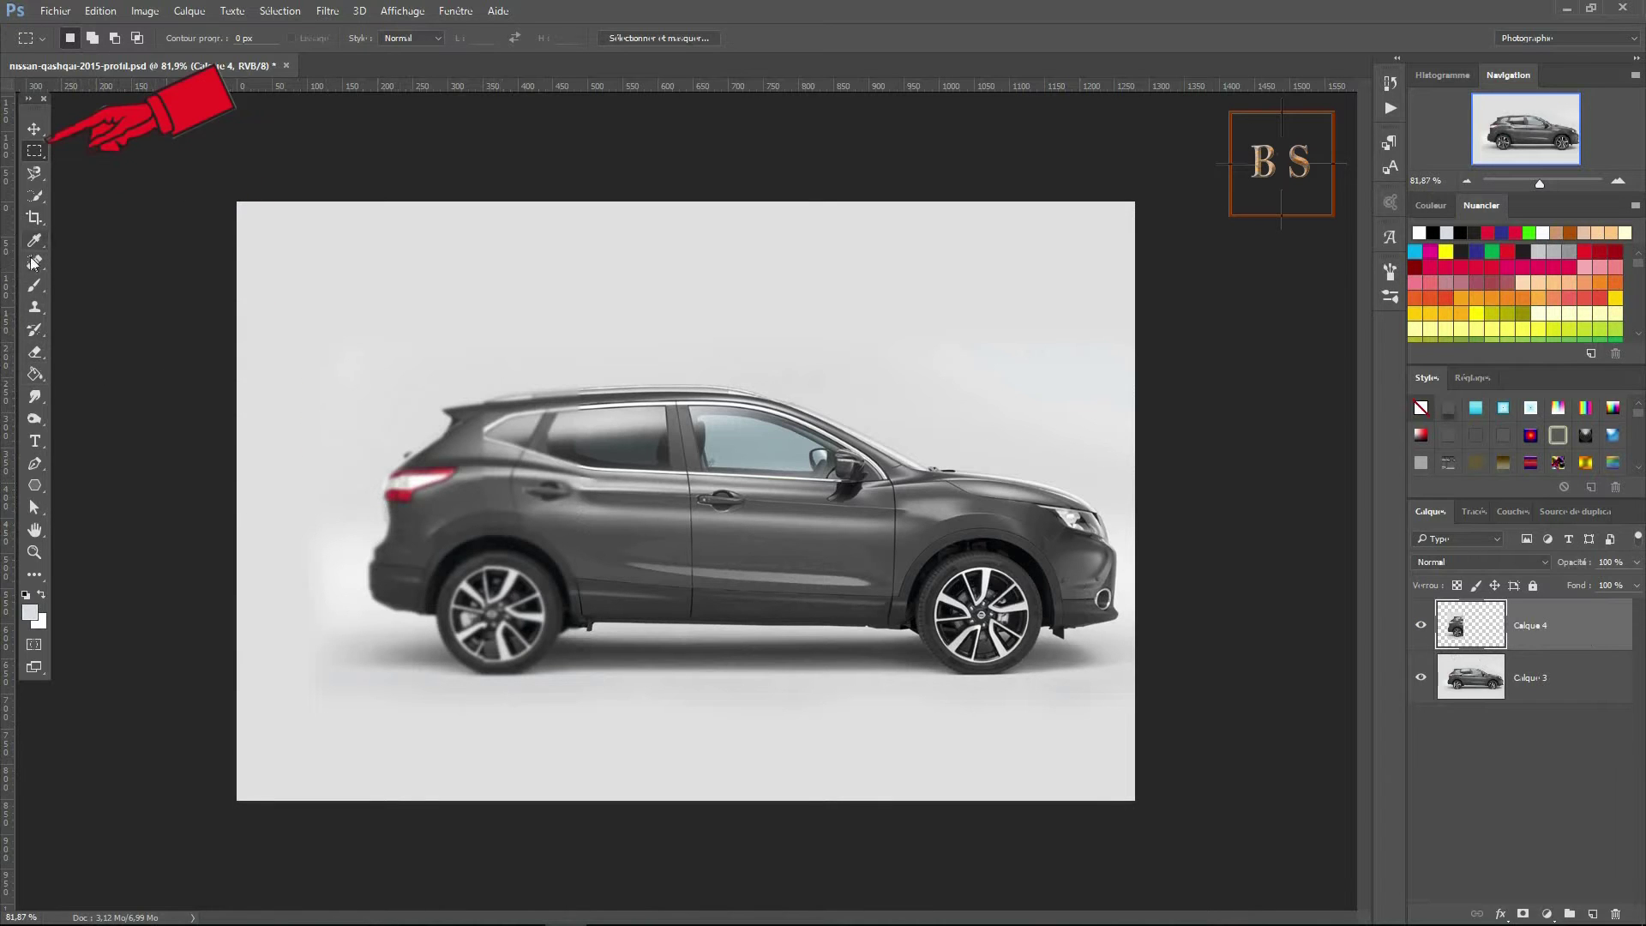
Select a narrow vertical strip through the rear door and rear wheel's front edge, and copy it to a new layer
left_click(35, 152)
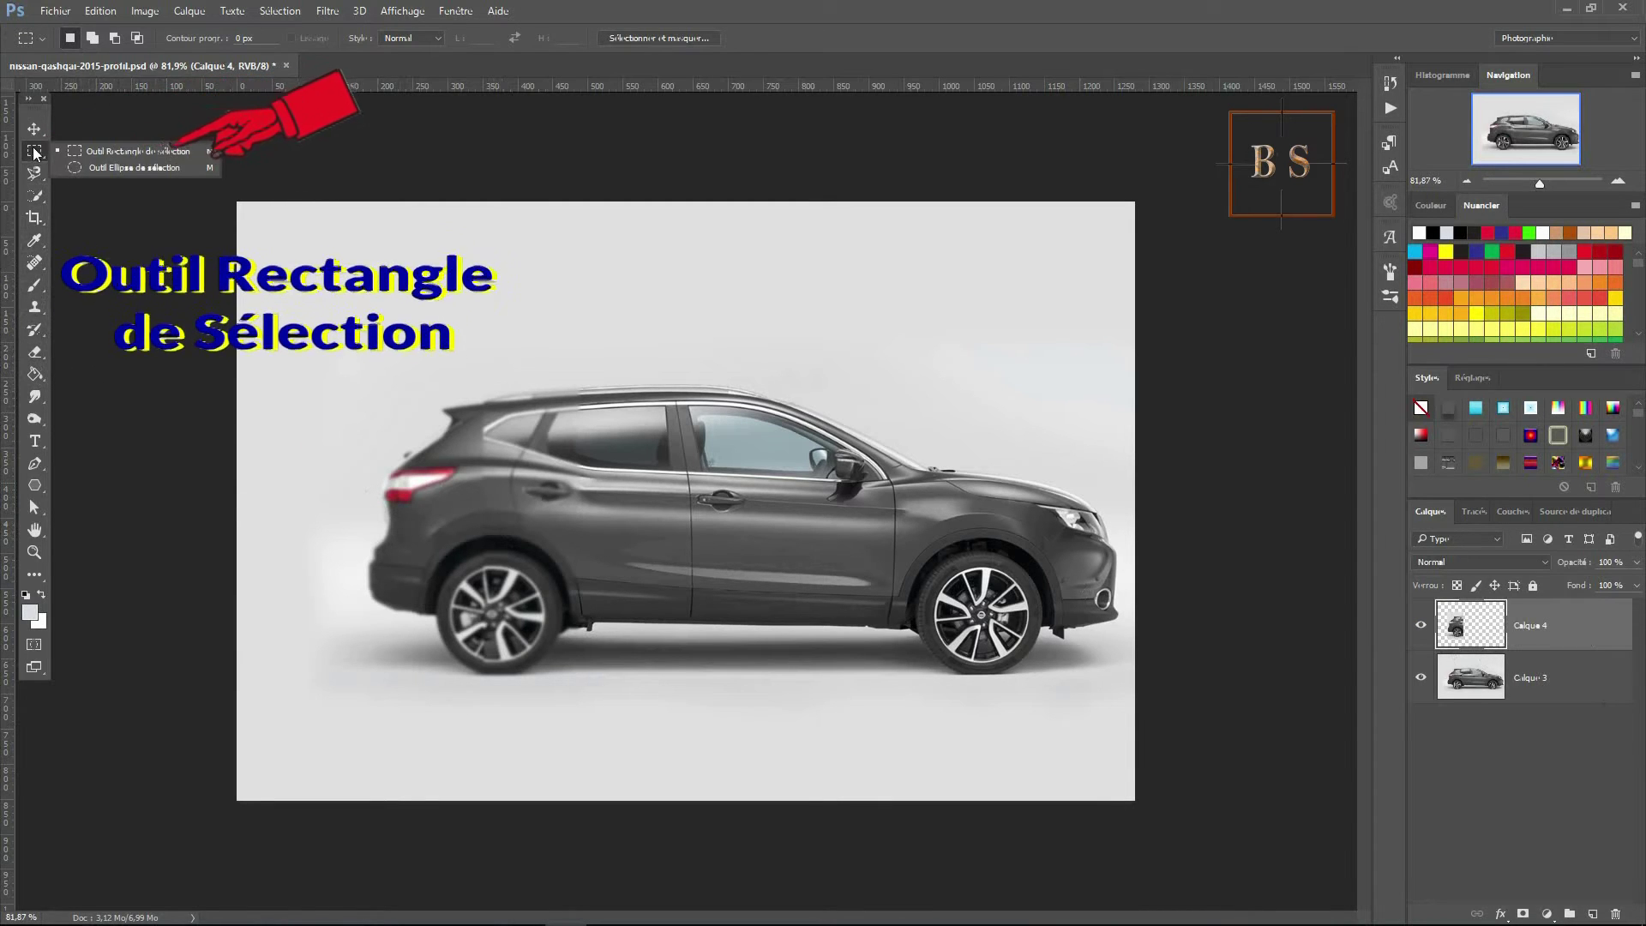
left_click(110, 151)
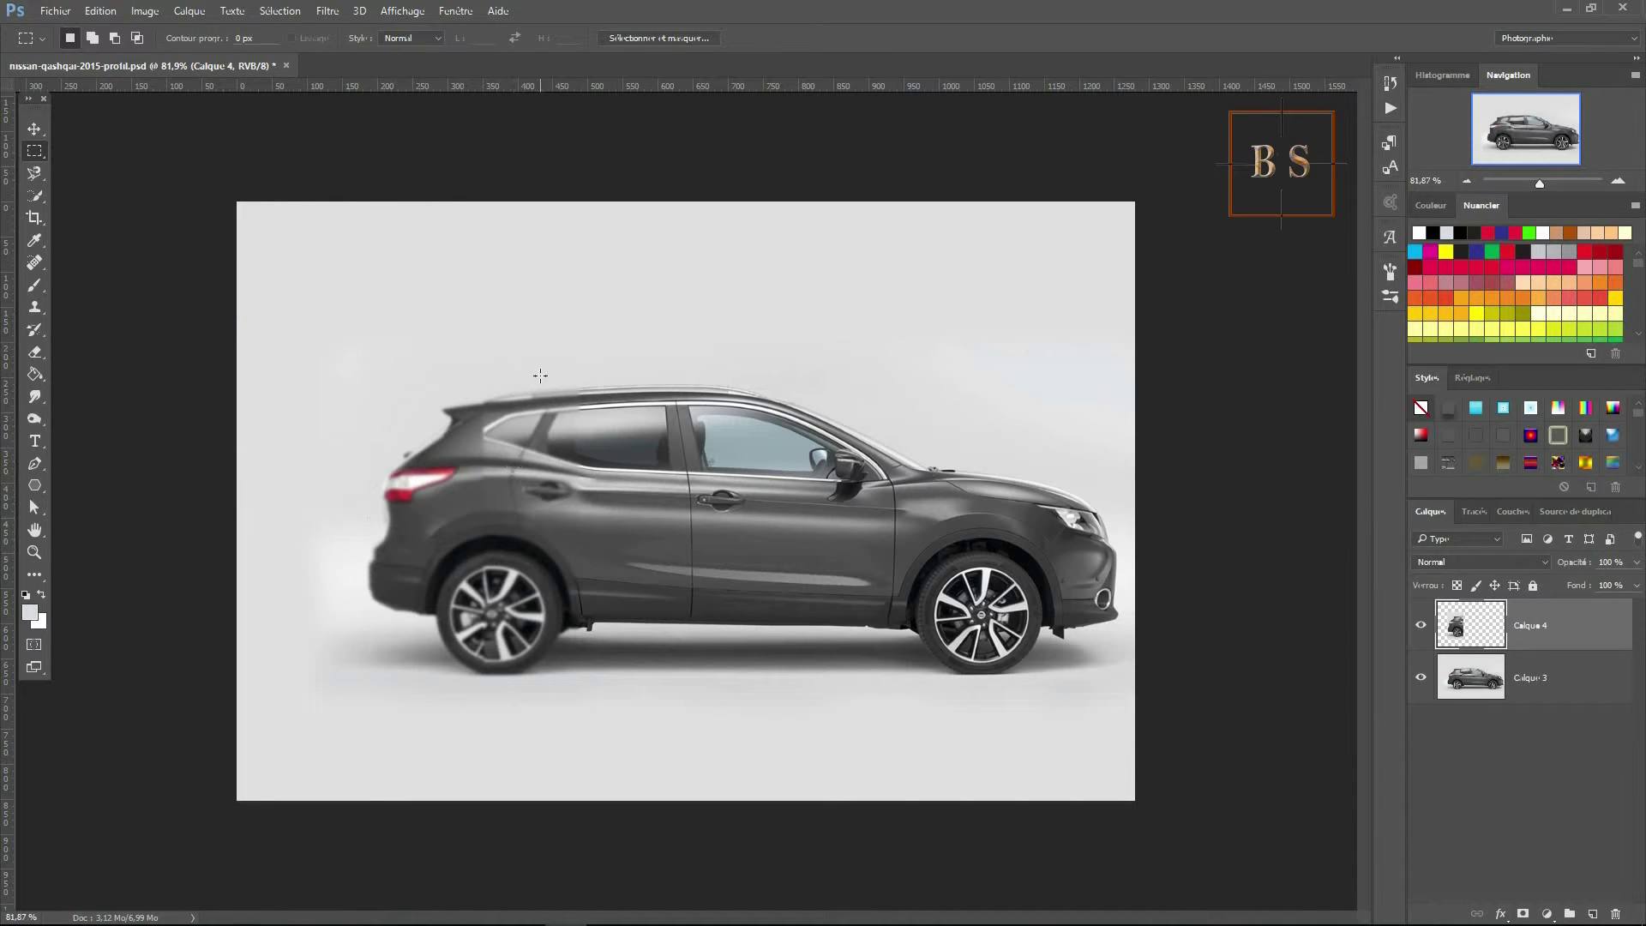
left_click_drag(541, 359, 581, 717)
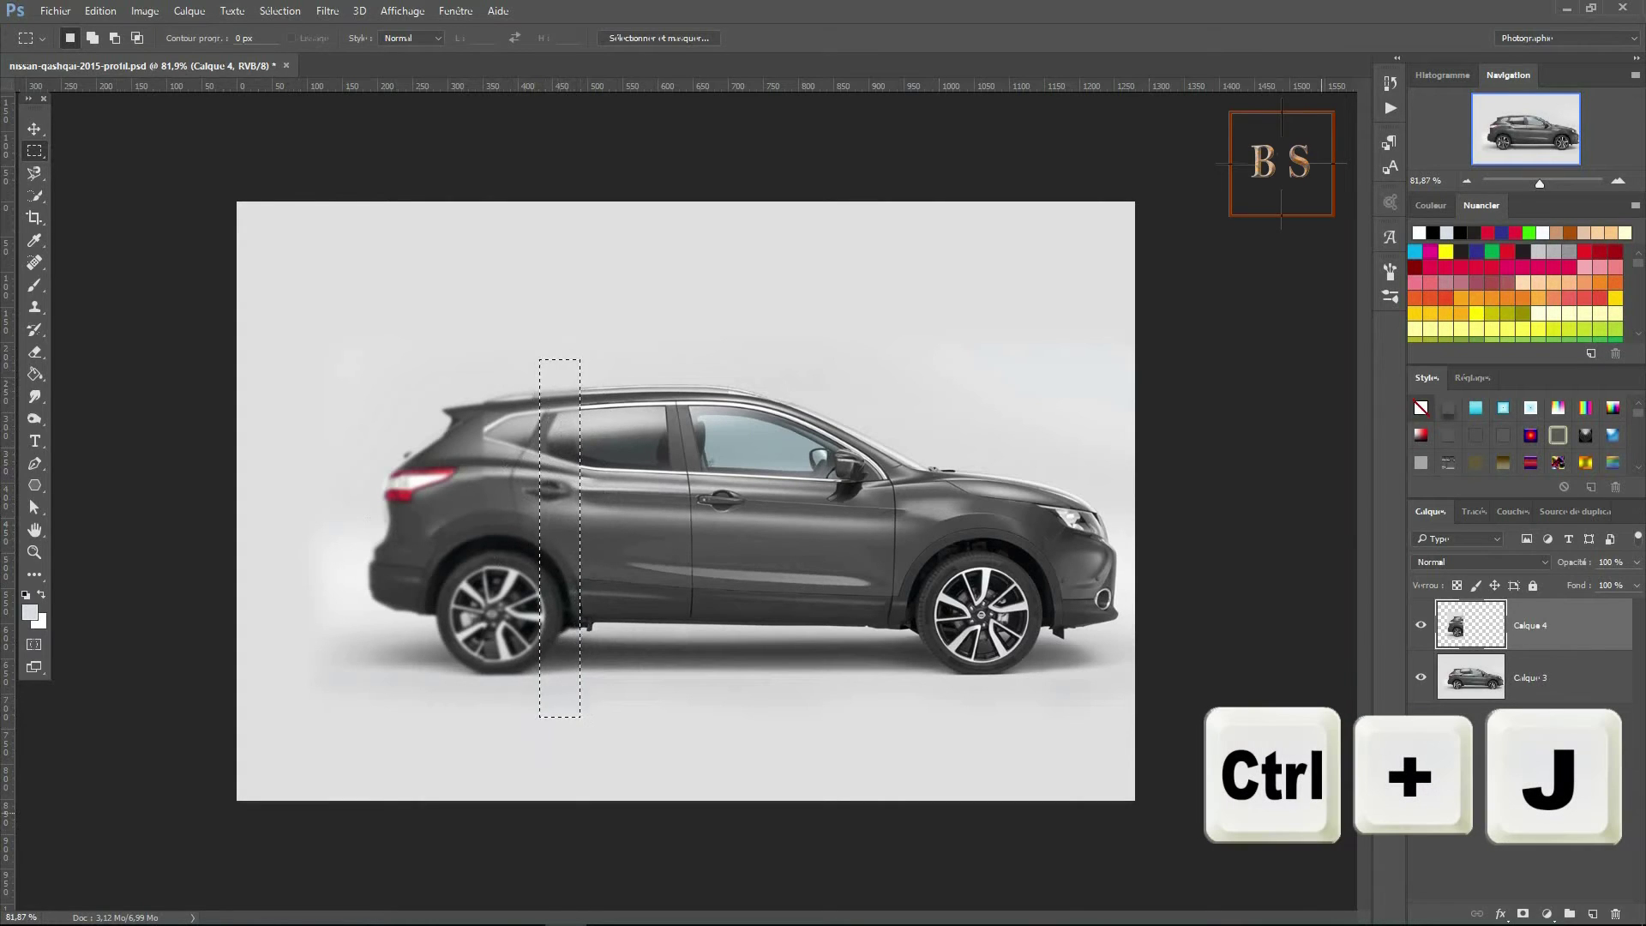
key("ctrl+j")
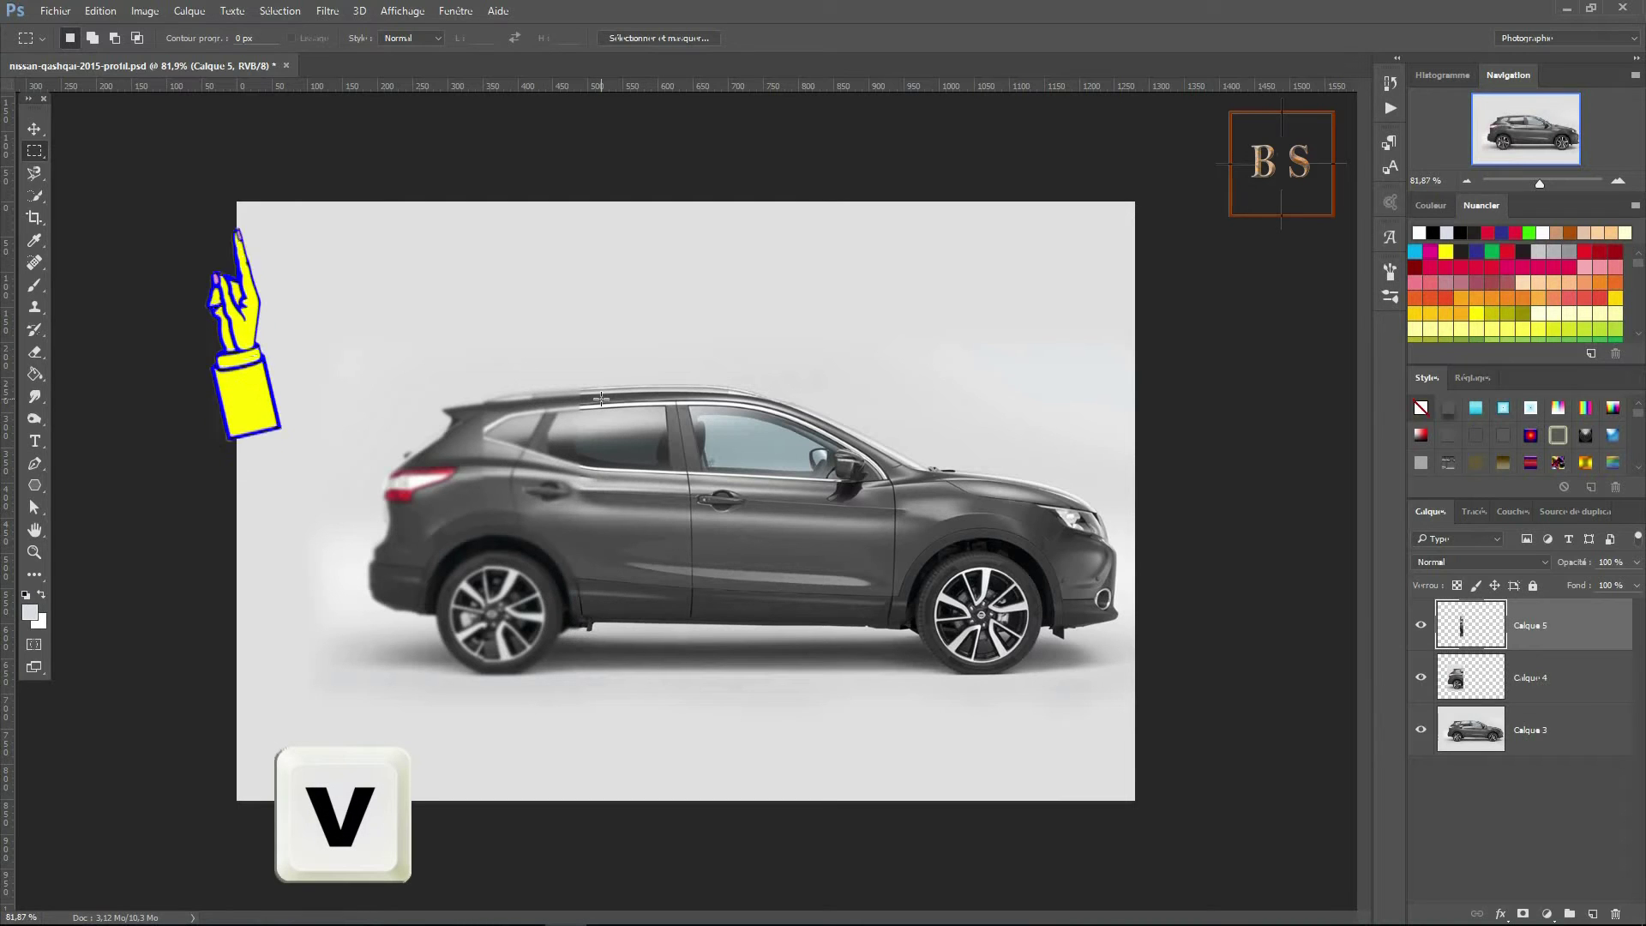
Stretch the copied strip horizontally backwards from the rear door to the canvas edge behind the car
left_click_drag(34, 129, 109, 130)
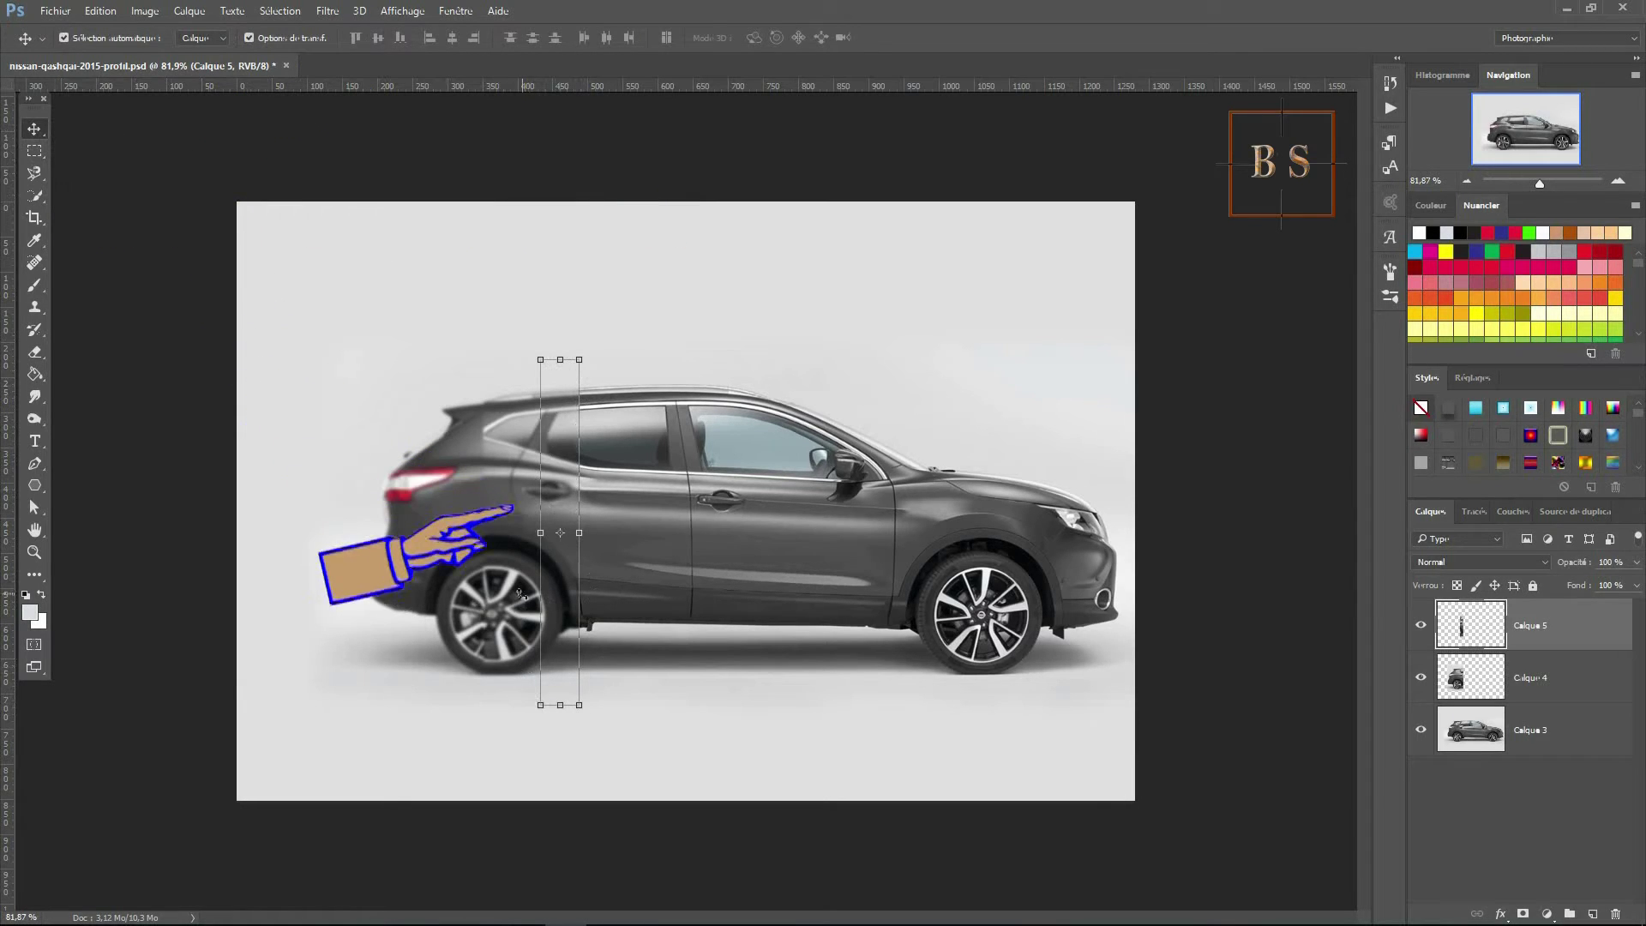
left_click(538, 534)
left_click_drag(538, 533, 232, 527)
key("Return")
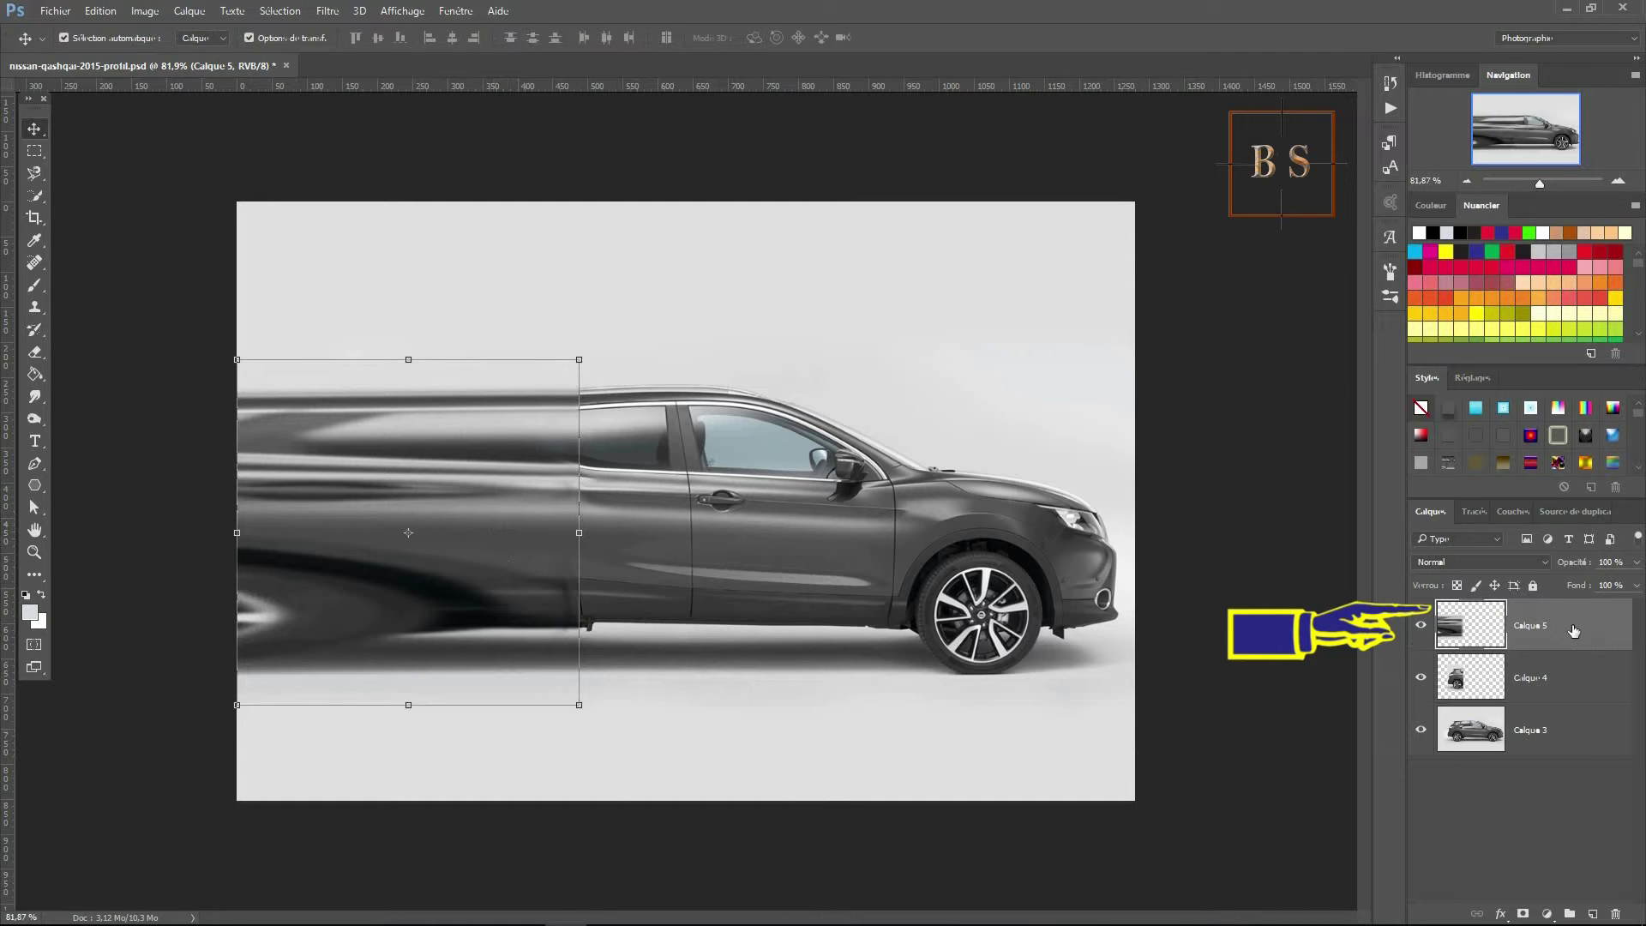
Reduce the stretched strip layer's opacity to 50% and deselect the layer
left_click(1575, 564)
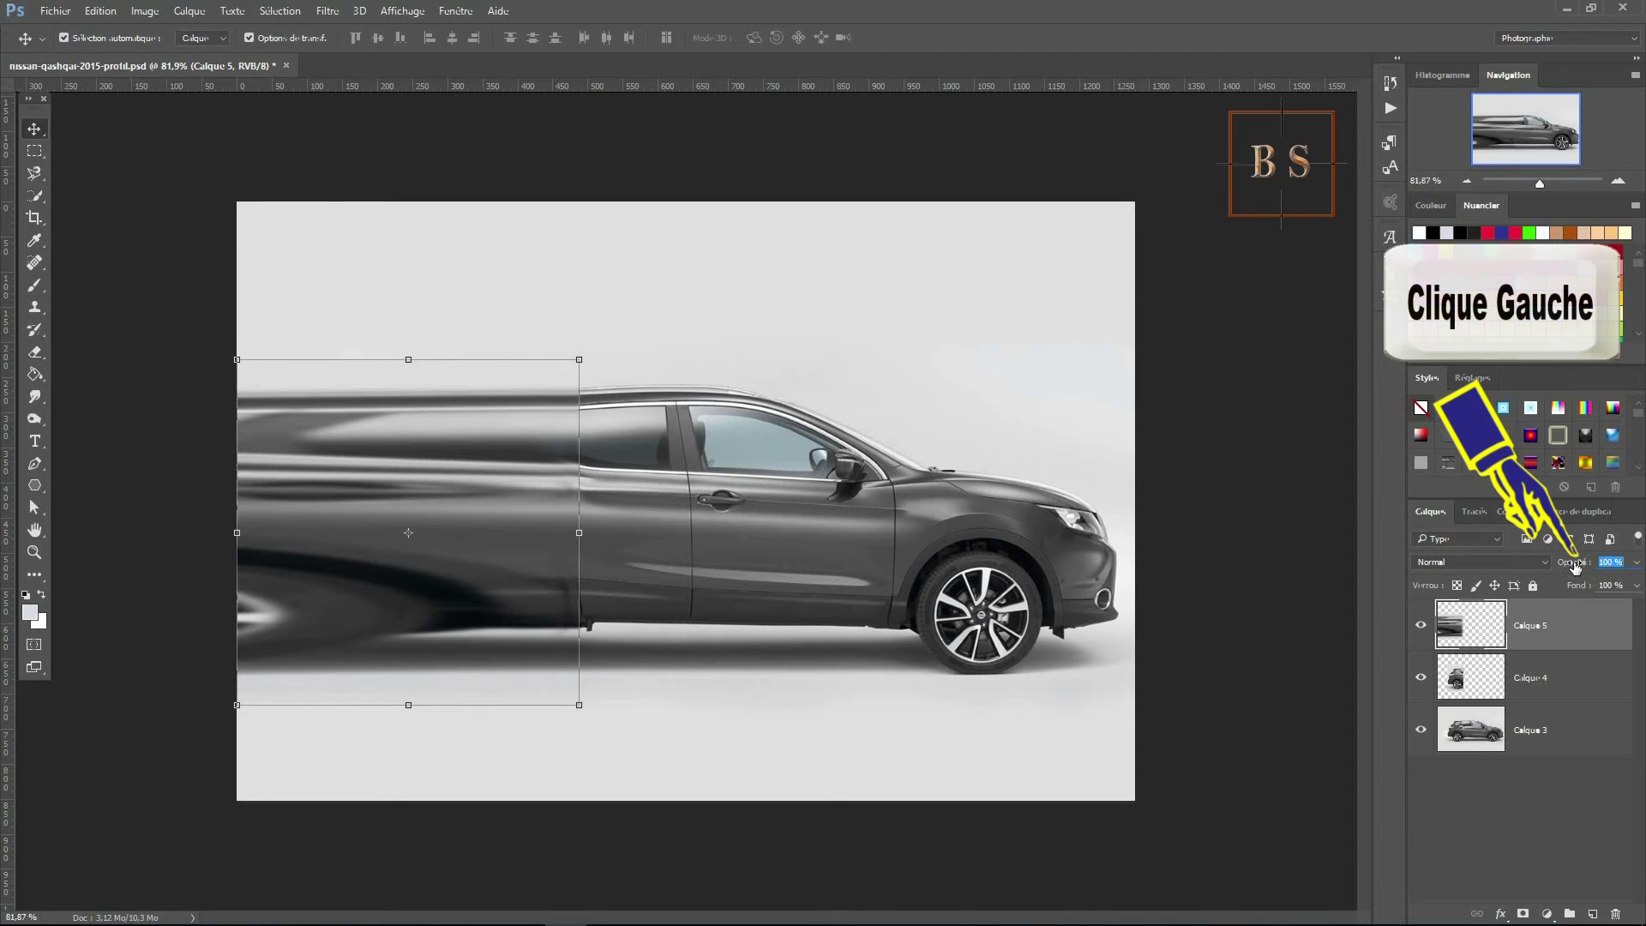
left_click_drag(1576, 566, 1540, 568)
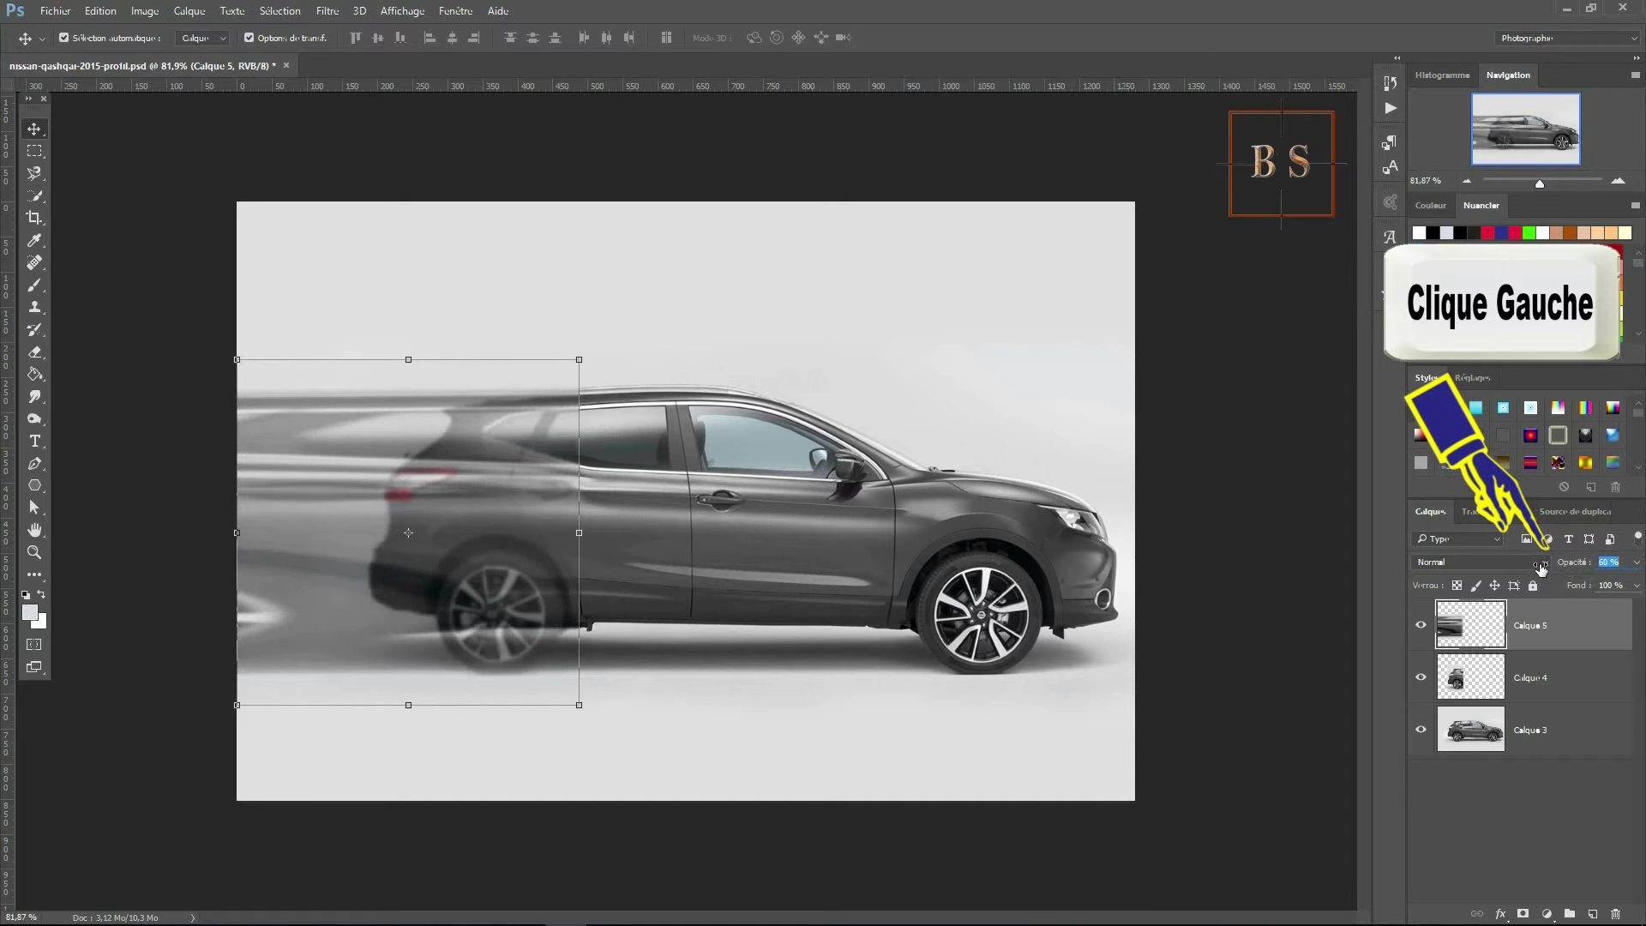
left_click(414, 574)
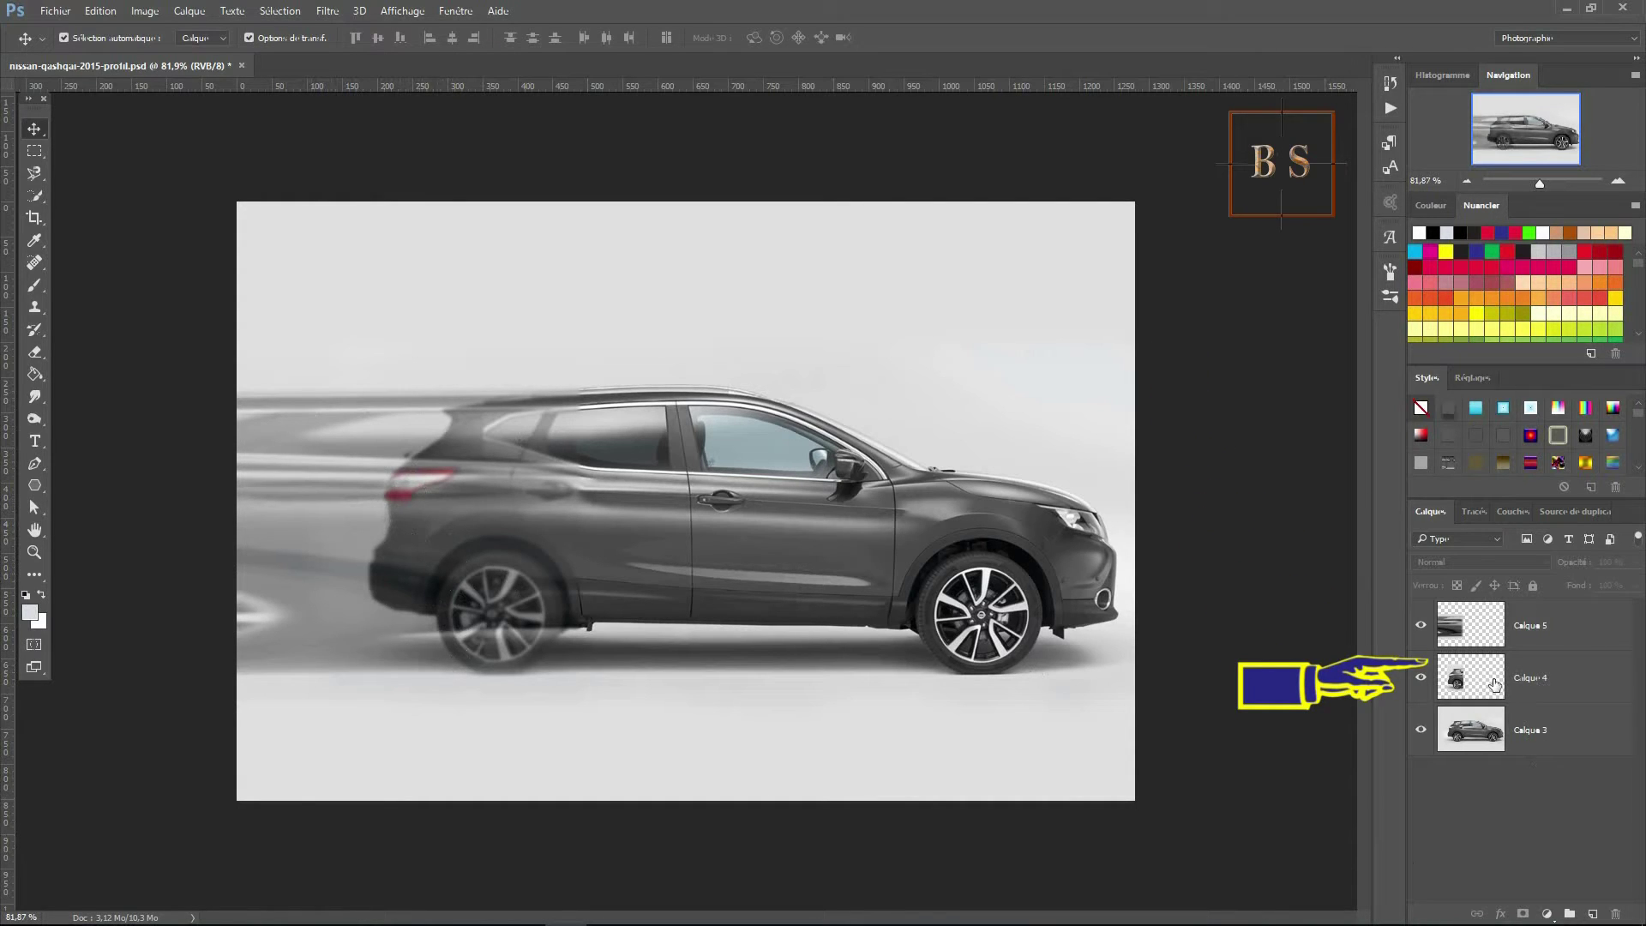
Add a layer mask to the blurred rear section layer, Calque 4
left_click(1566, 683)
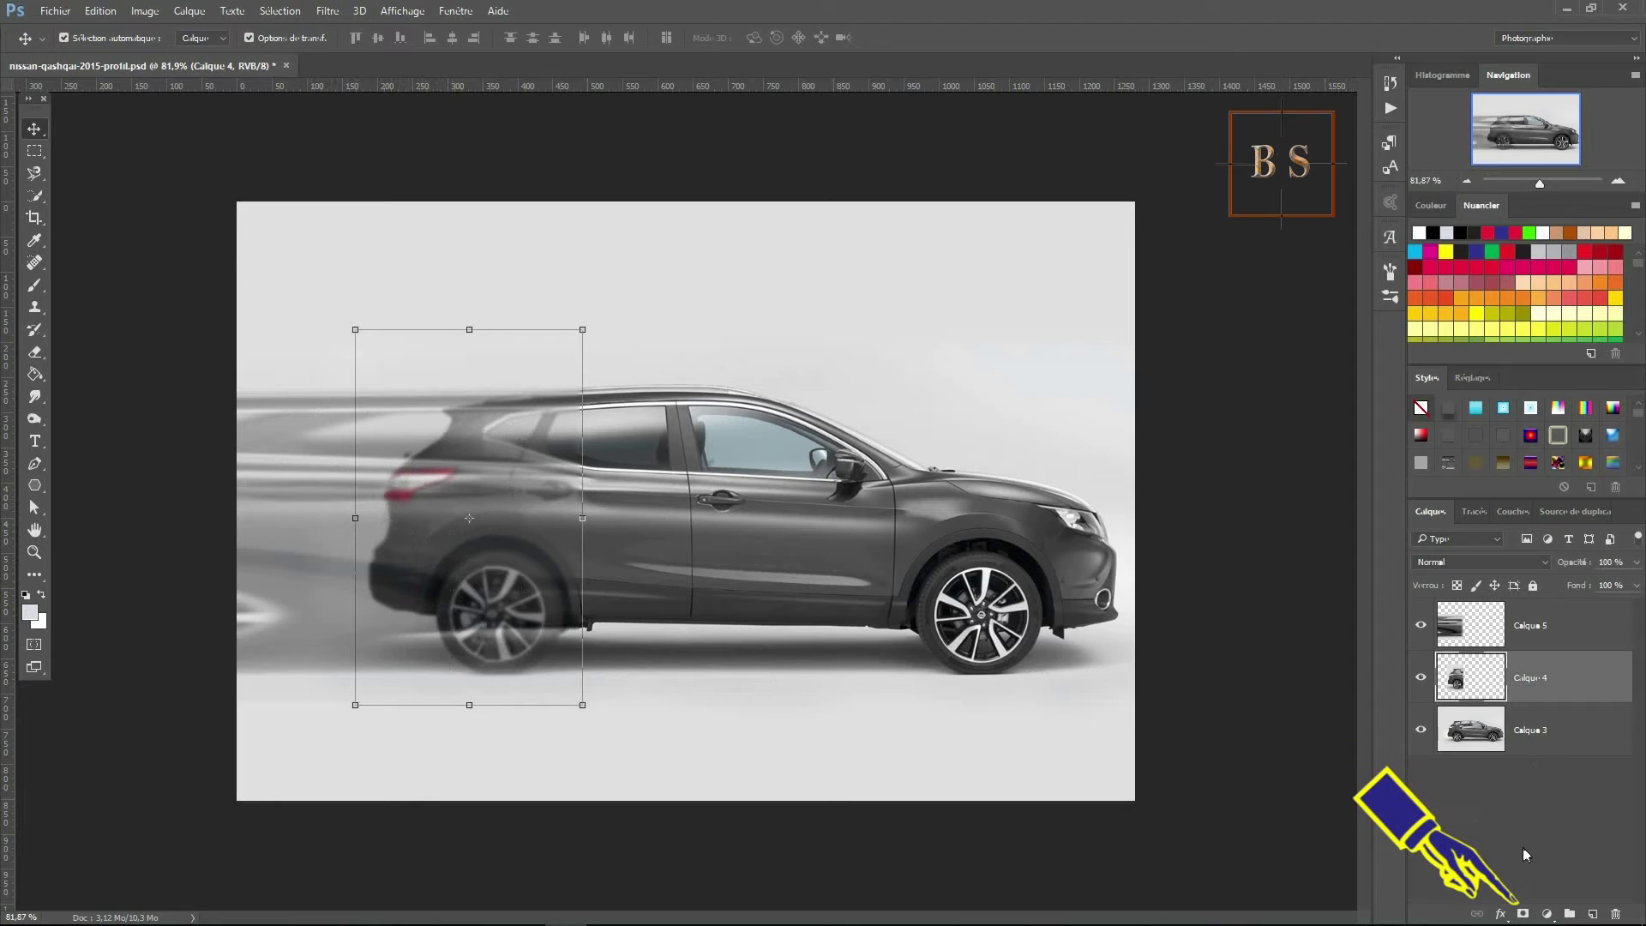
left_click(1524, 915)
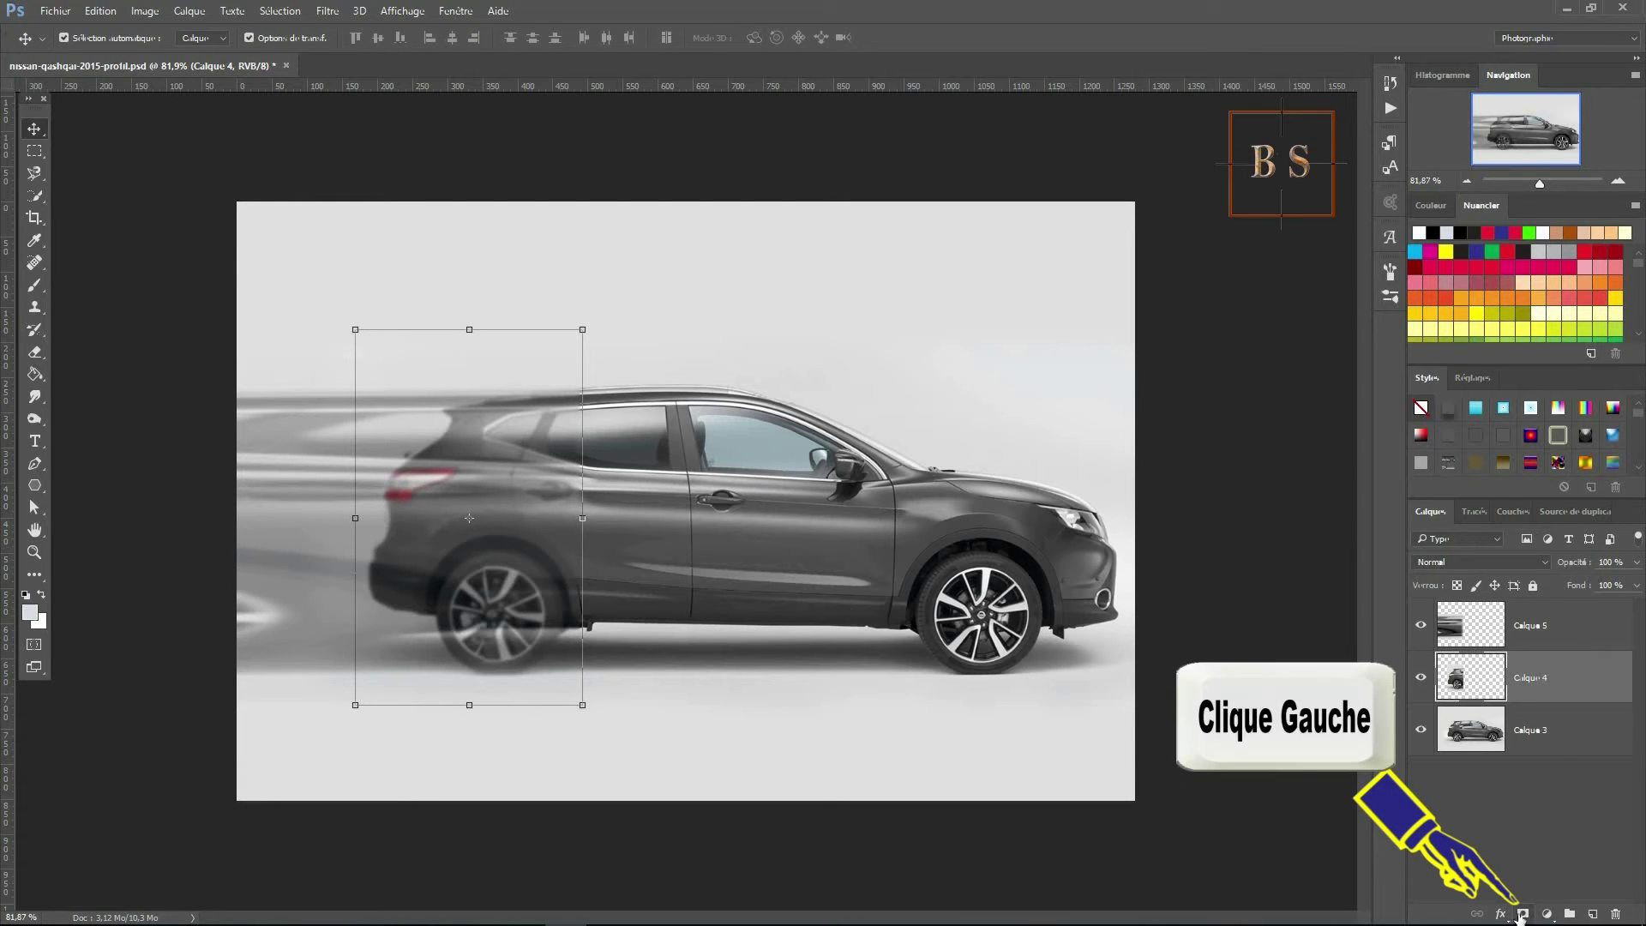
left_click(1524, 915)
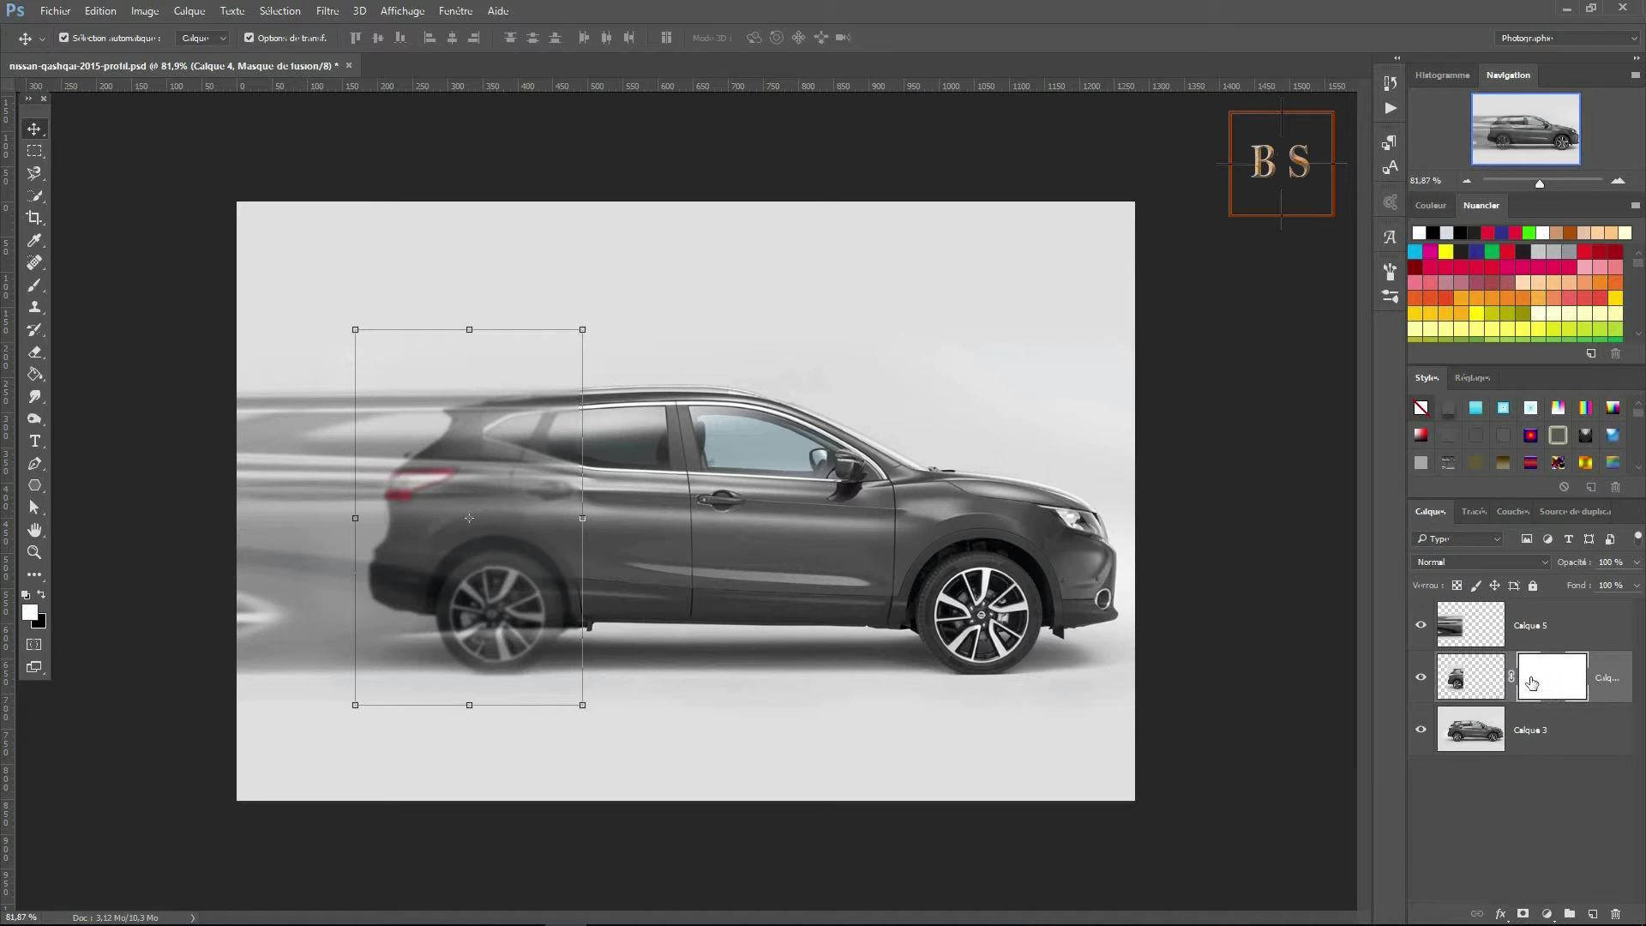
Paint black on Calque 4's mask along the rear door with a soft 121 px brush at 0% hardness
left_click(36, 286)
left_click_drag(35, 288, 100, 287)
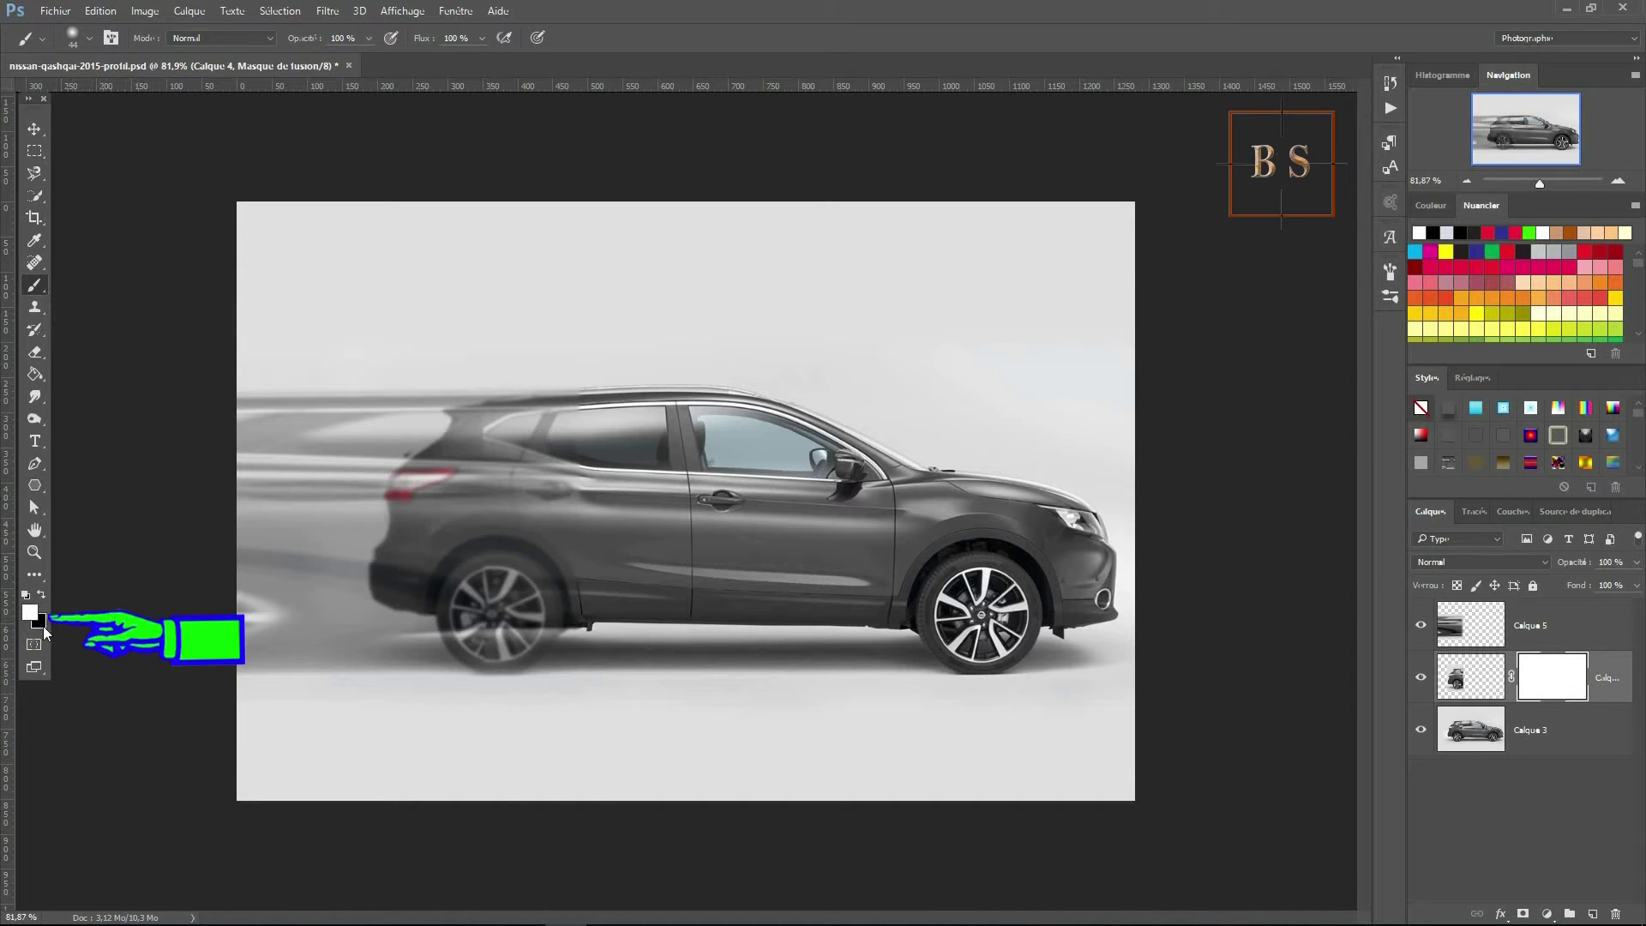
key("x")
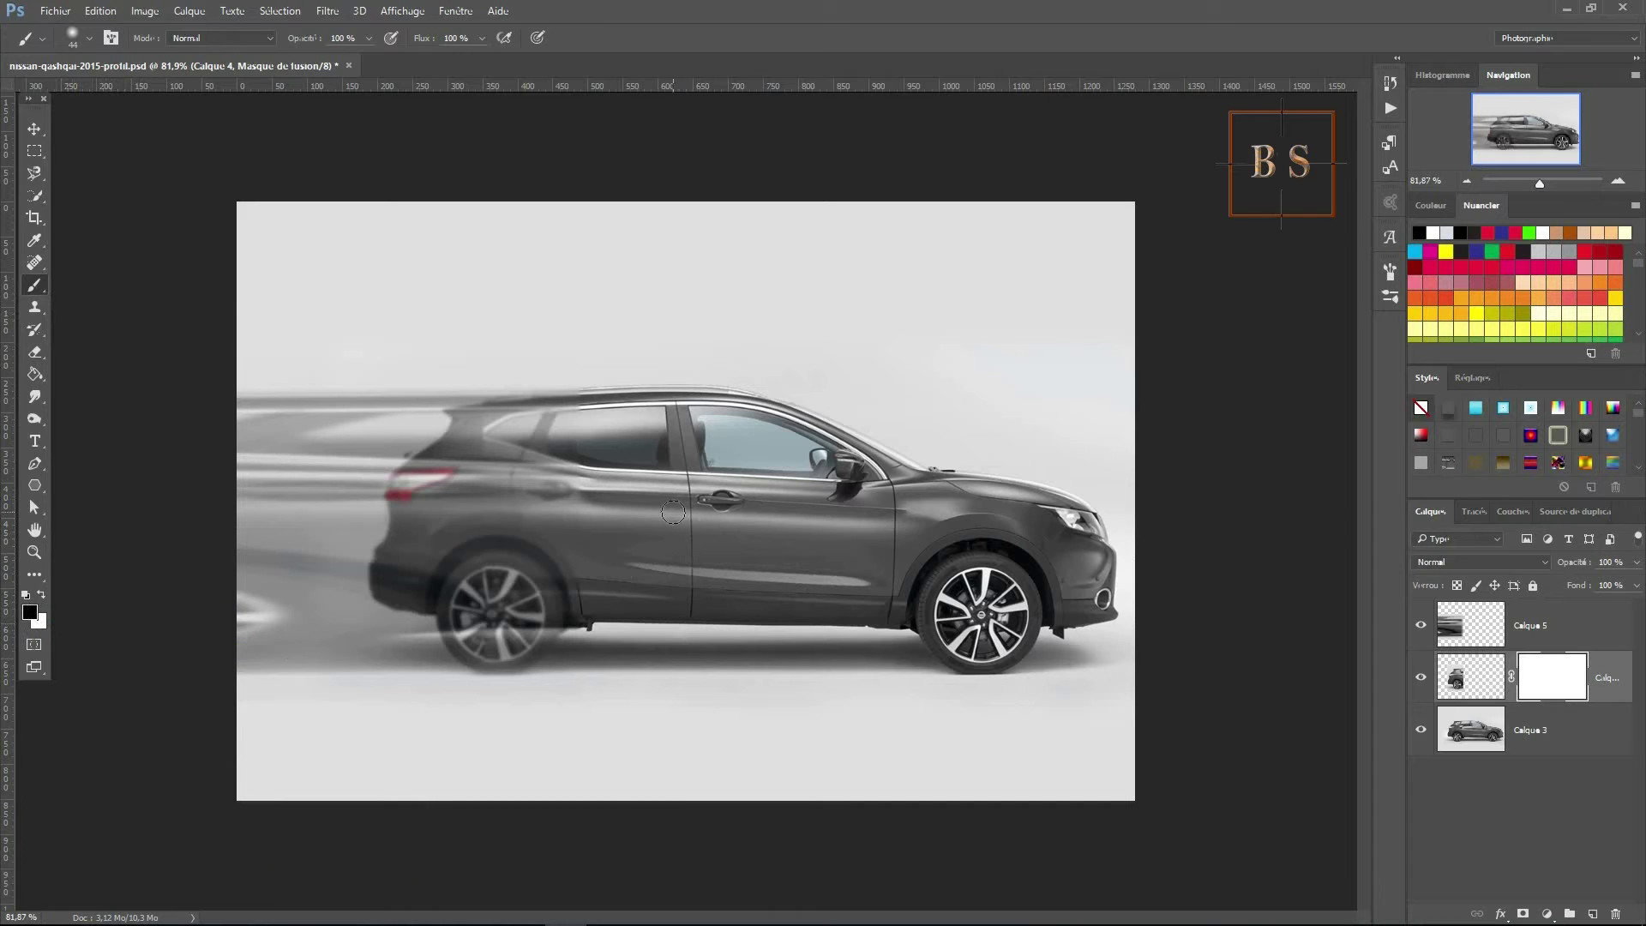
left_click_drag(673, 513, 708, 528)
right_click(712, 526)
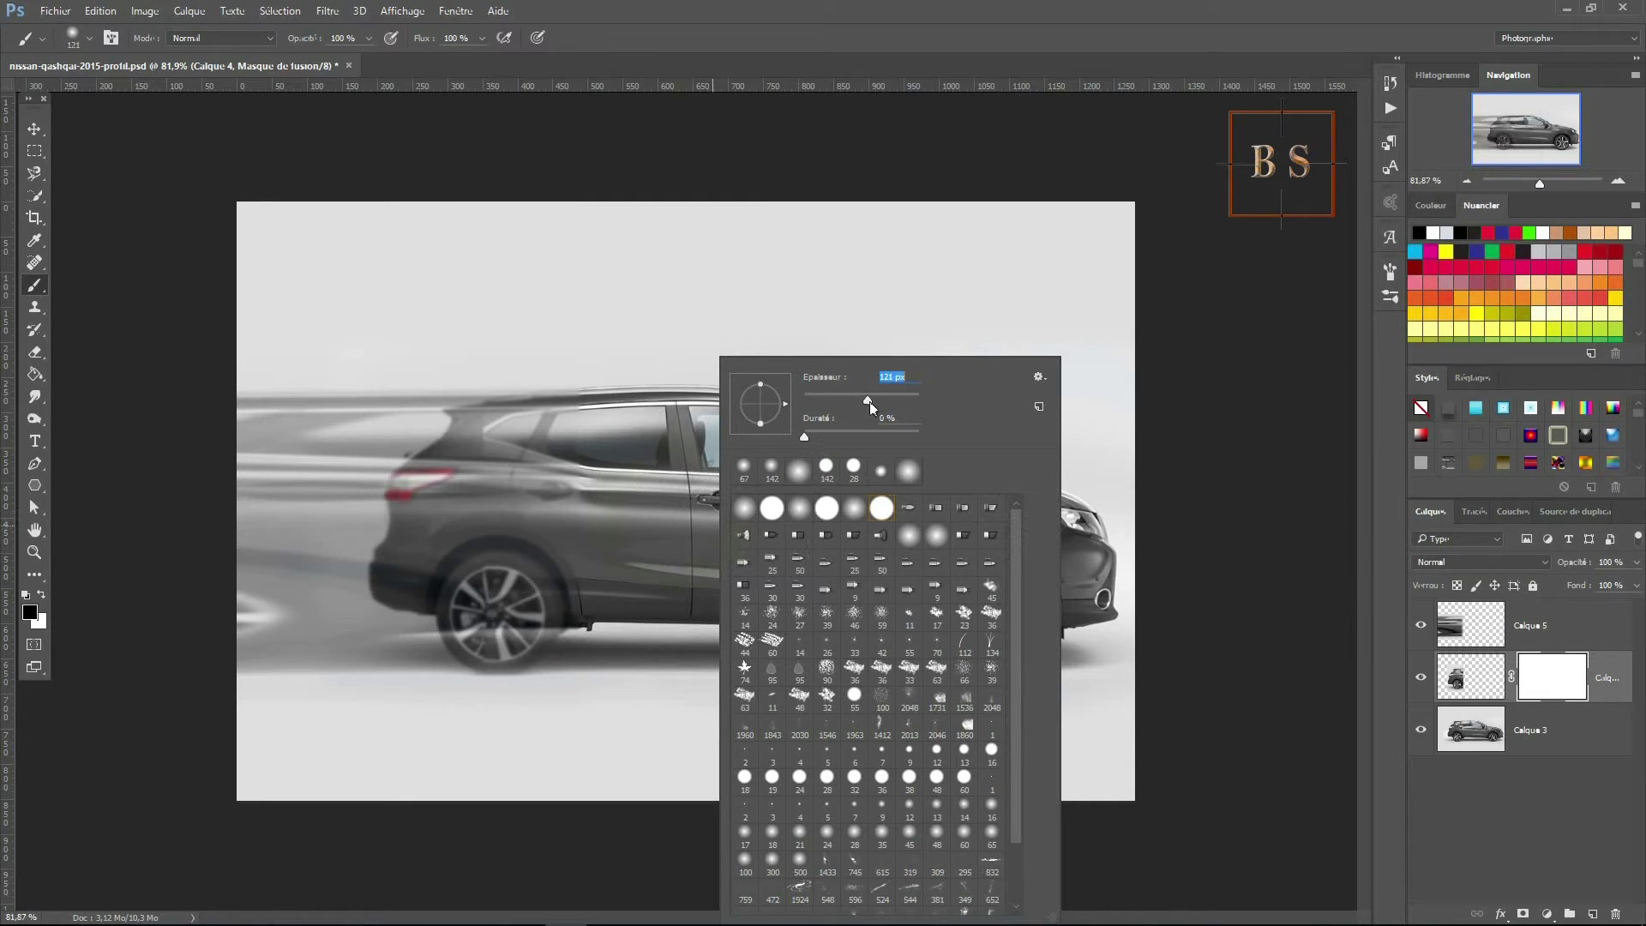
key("Return")
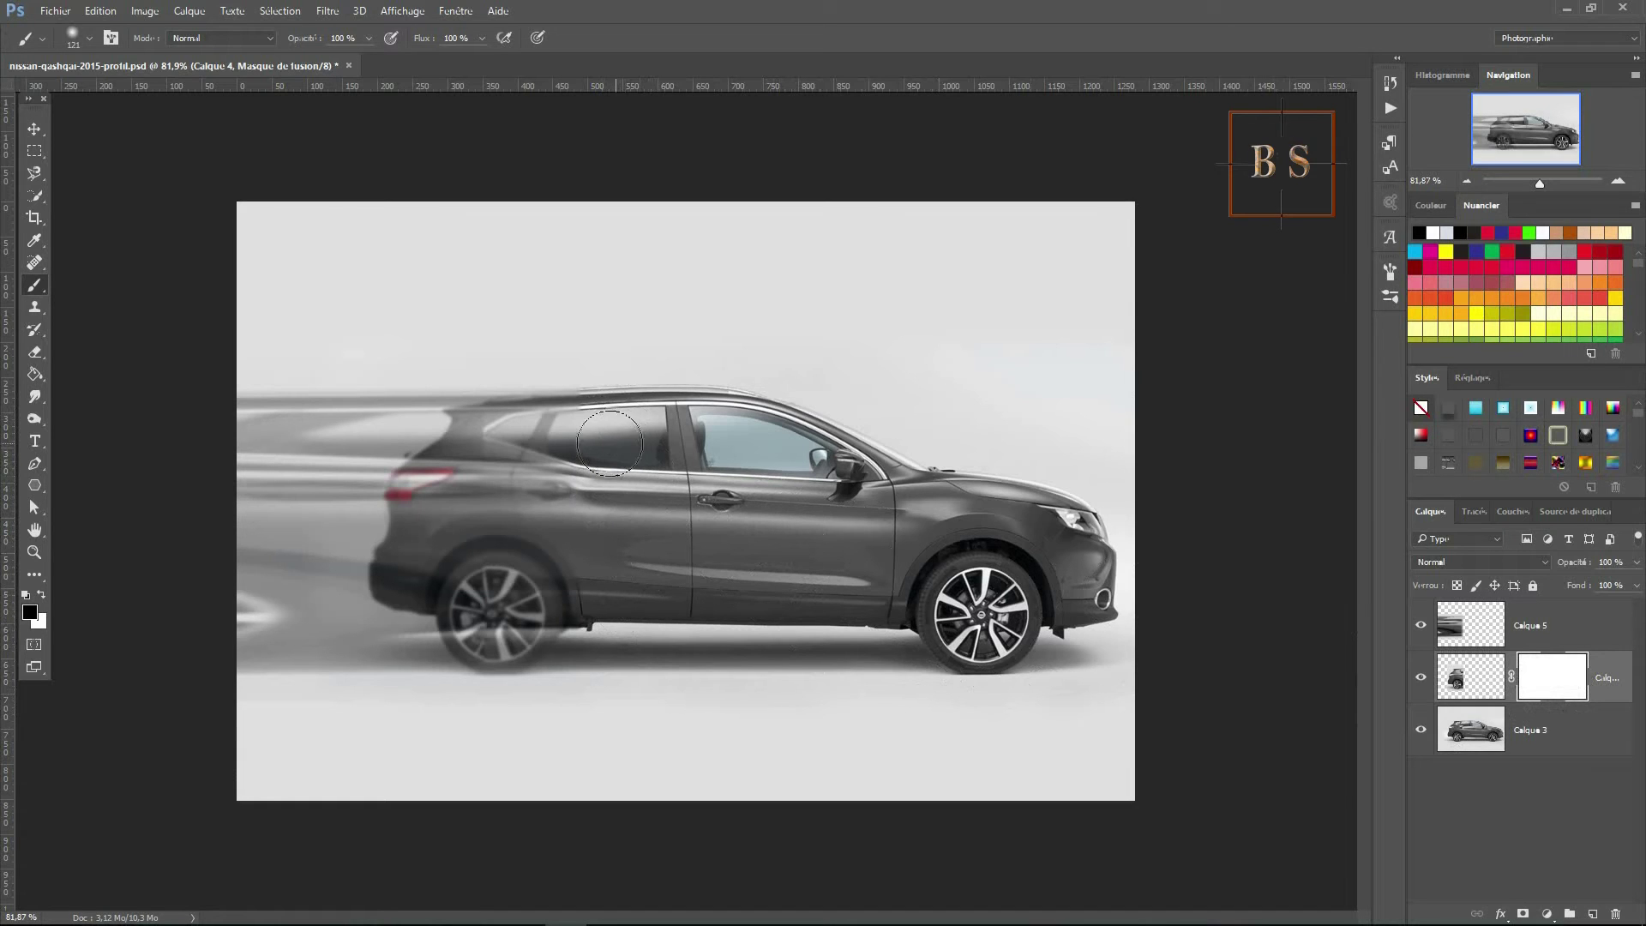
mouse_move(638, 483)
left_mouse_down()
mouse_move(614, 507)
mouse_move(607, 590)
mouse_move(634, 611)
mouse_move(623, 659)
mouse_move(661, 553)
mouse_move(584, 459)
mouse_move(600, 505)
left_mouse_up()
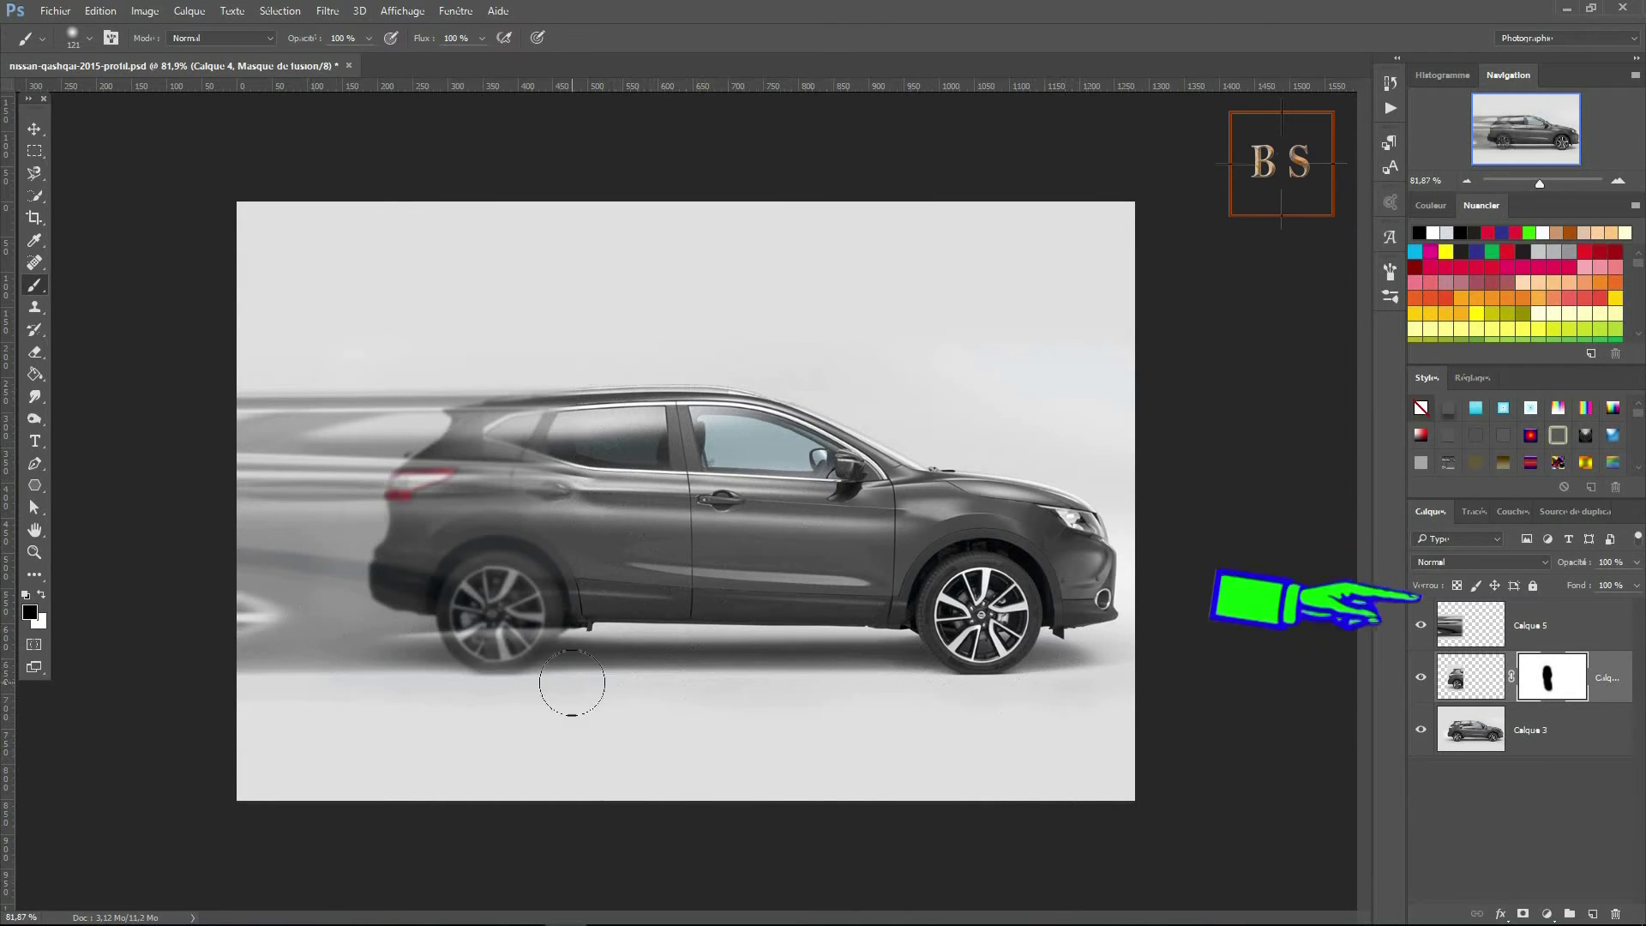
Apply a directional (motion) blur to the stretched strip layer, Calque 5, with angle 0° and distance 350 pixels, and deselect the layer
left_click(1575, 625)
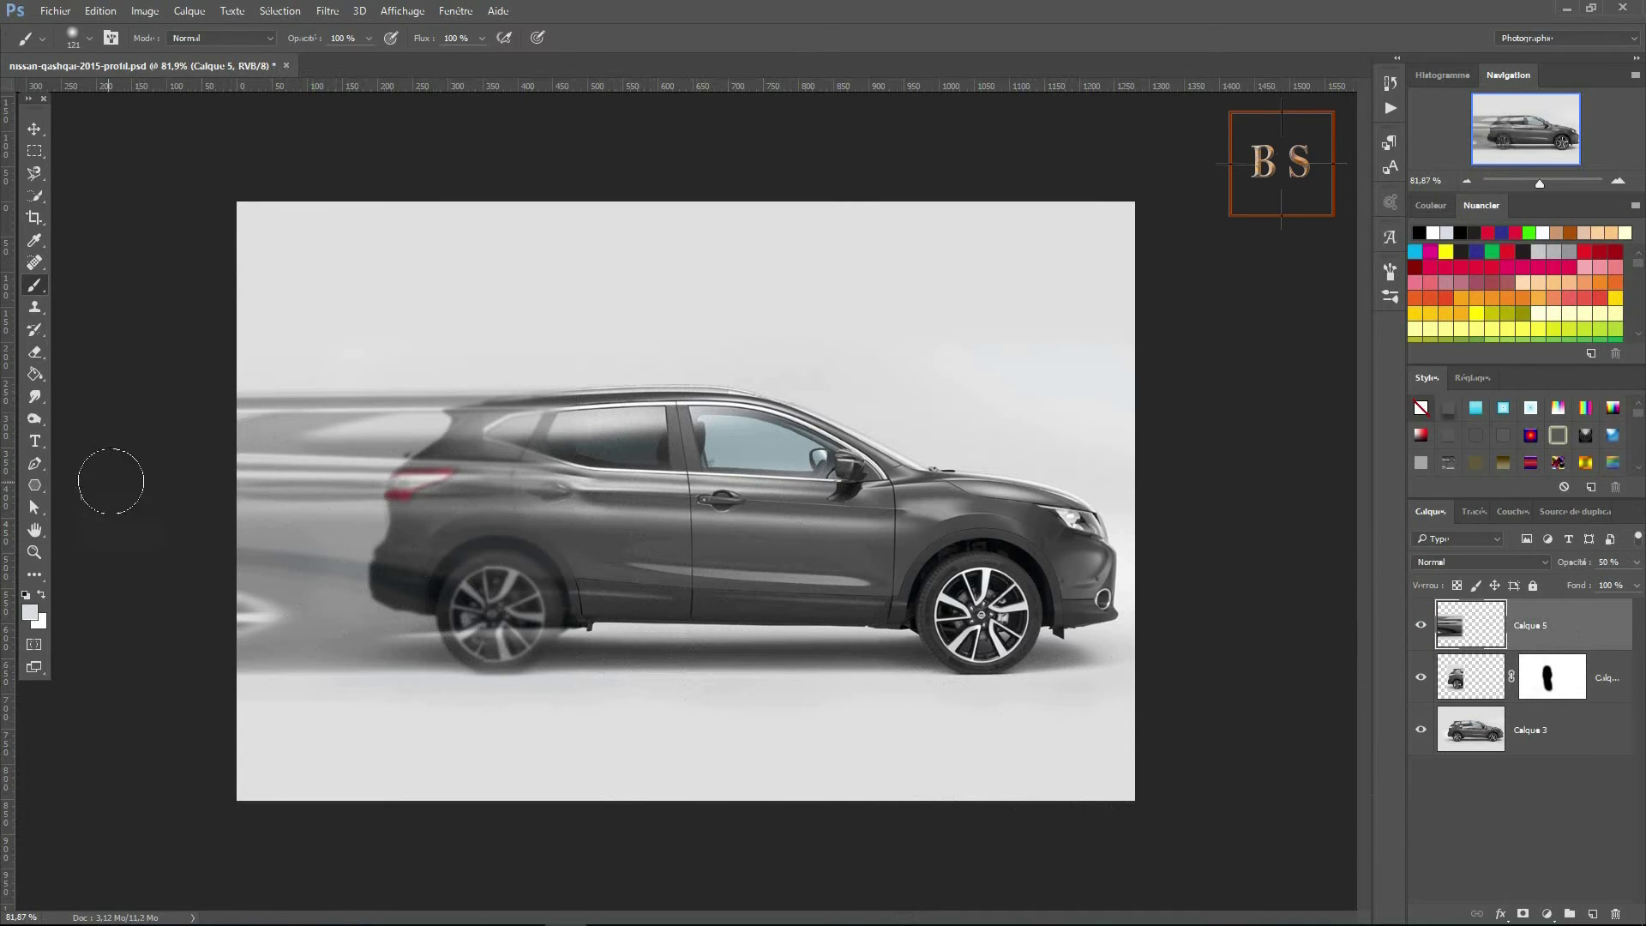
key("v")
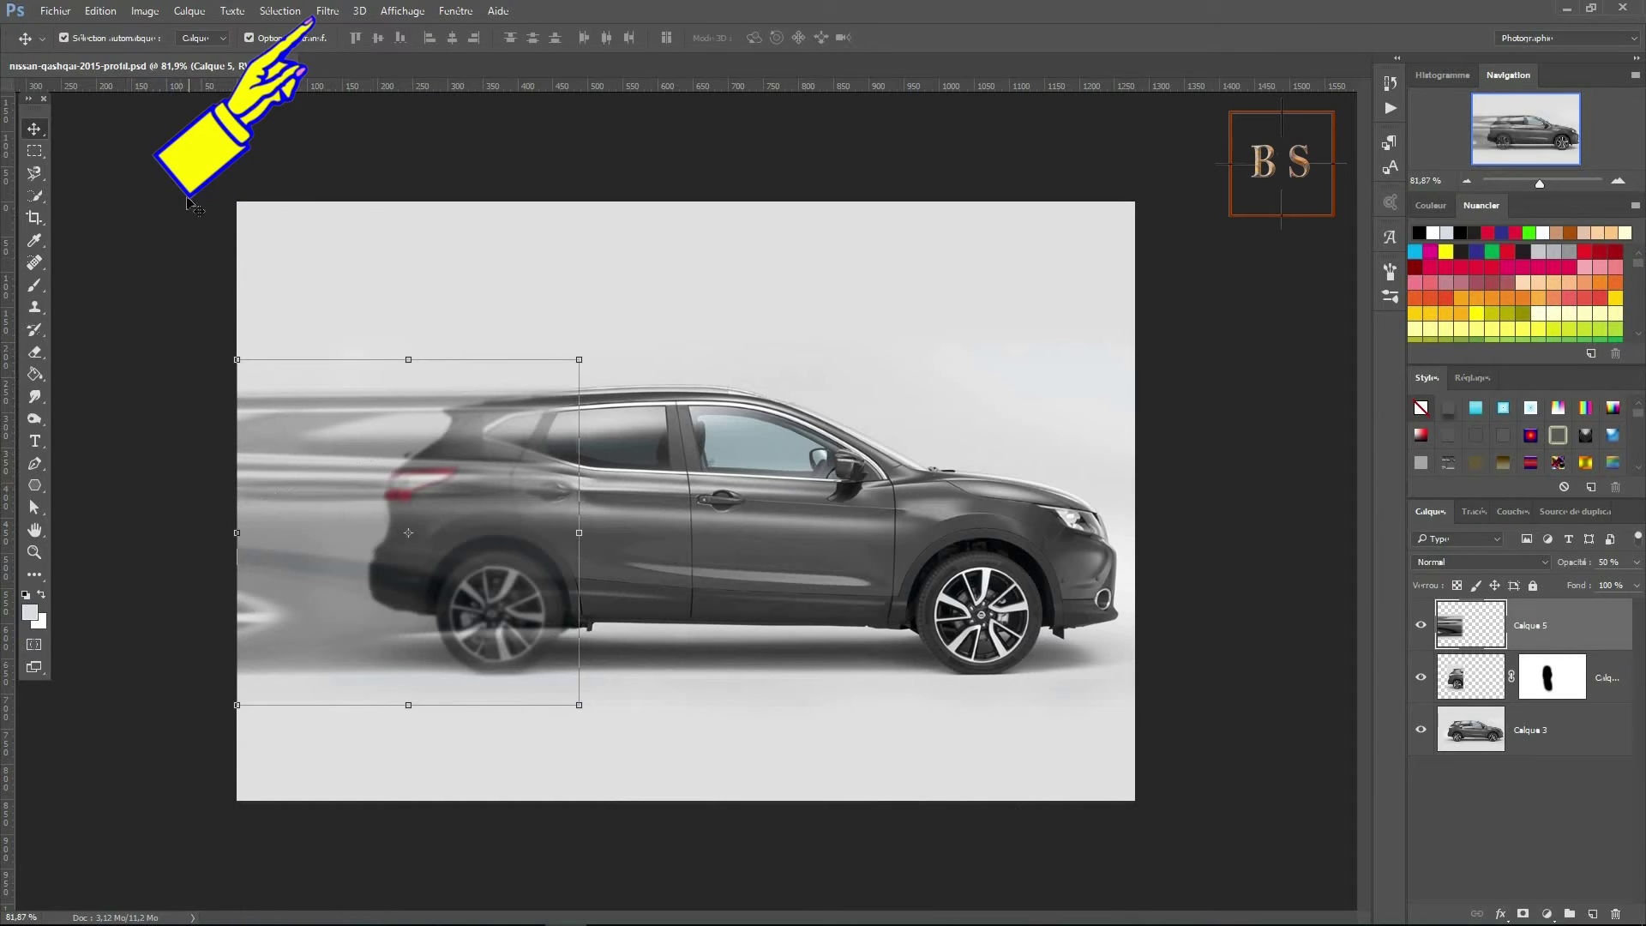
left_click(328, 12)
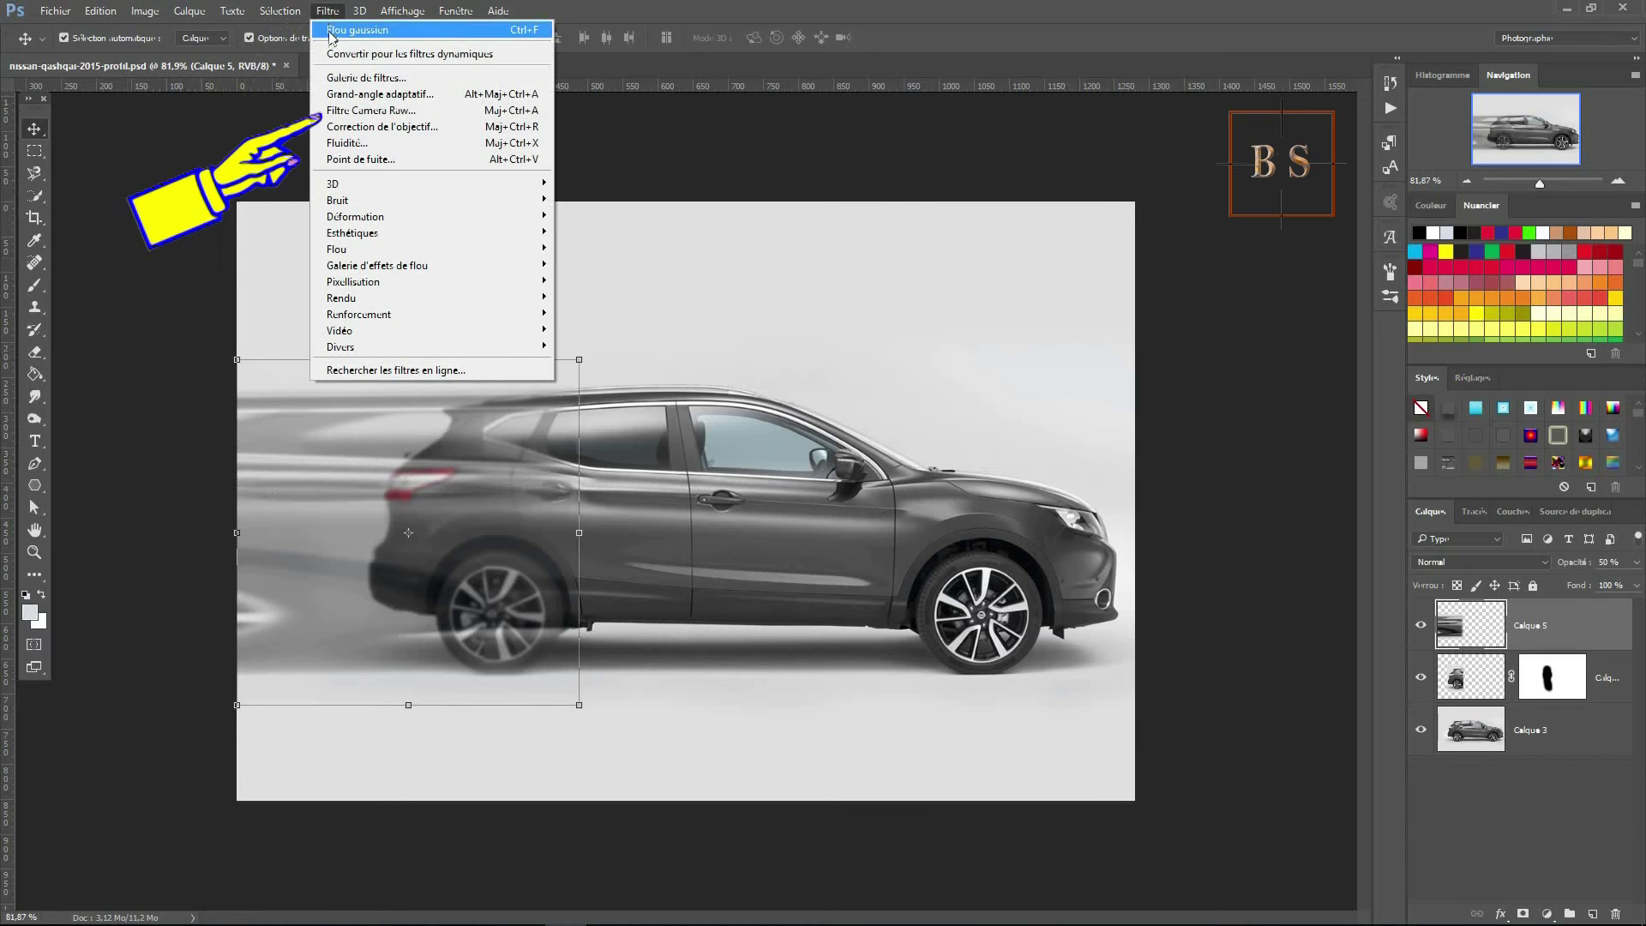
mouse_move(343, 249)
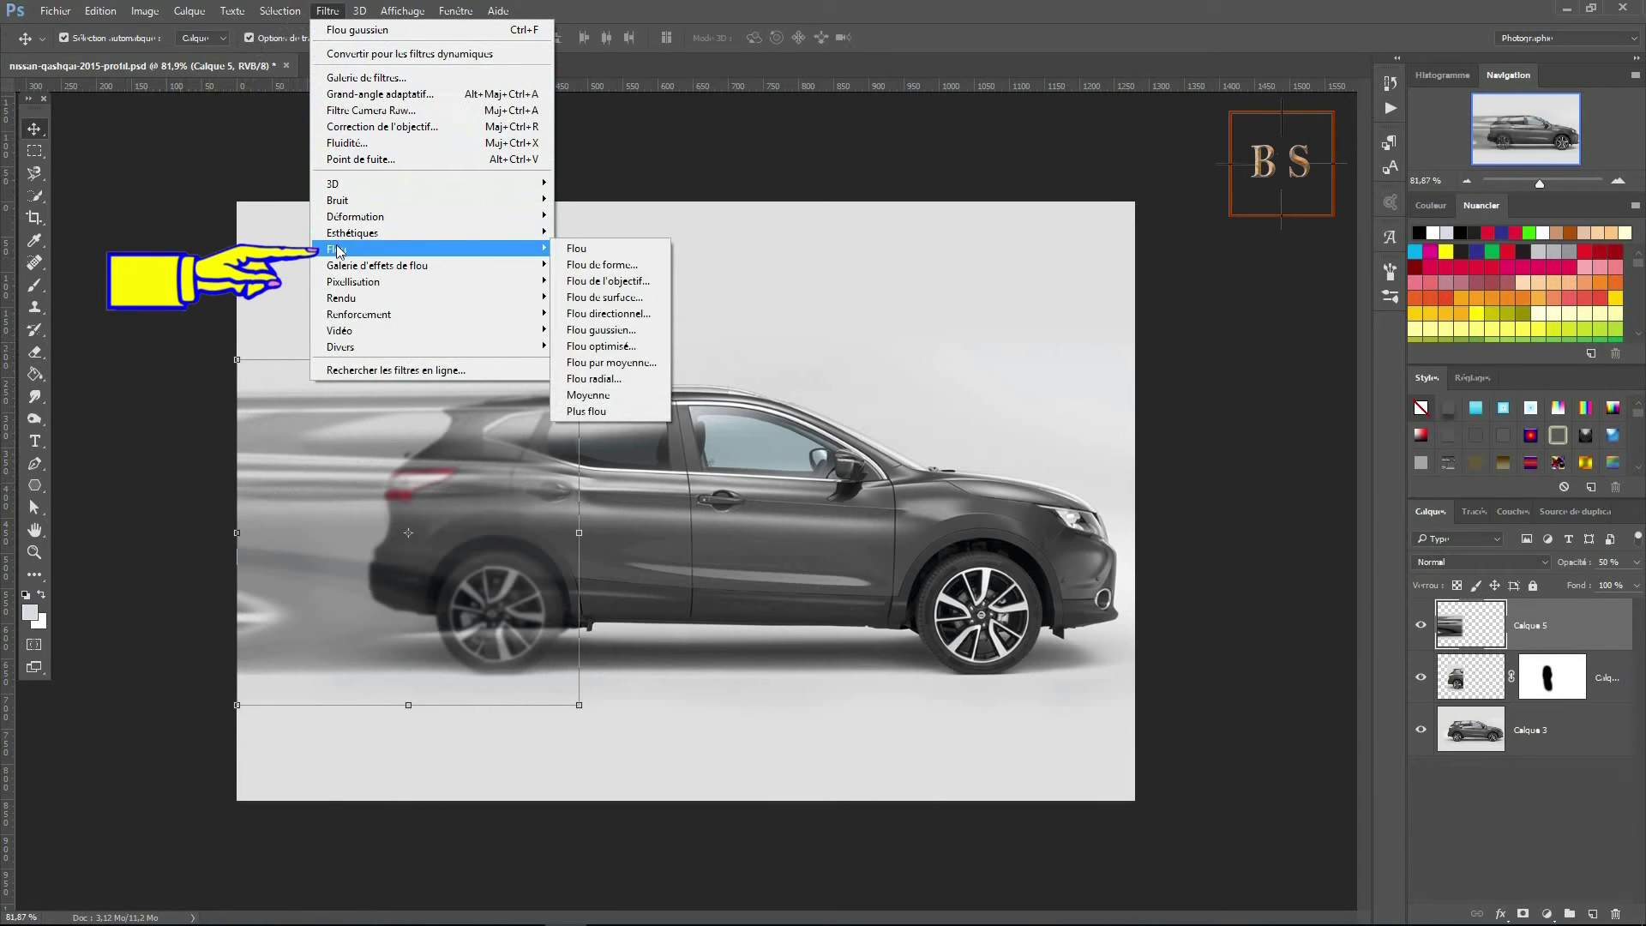
left_click(599, 312)
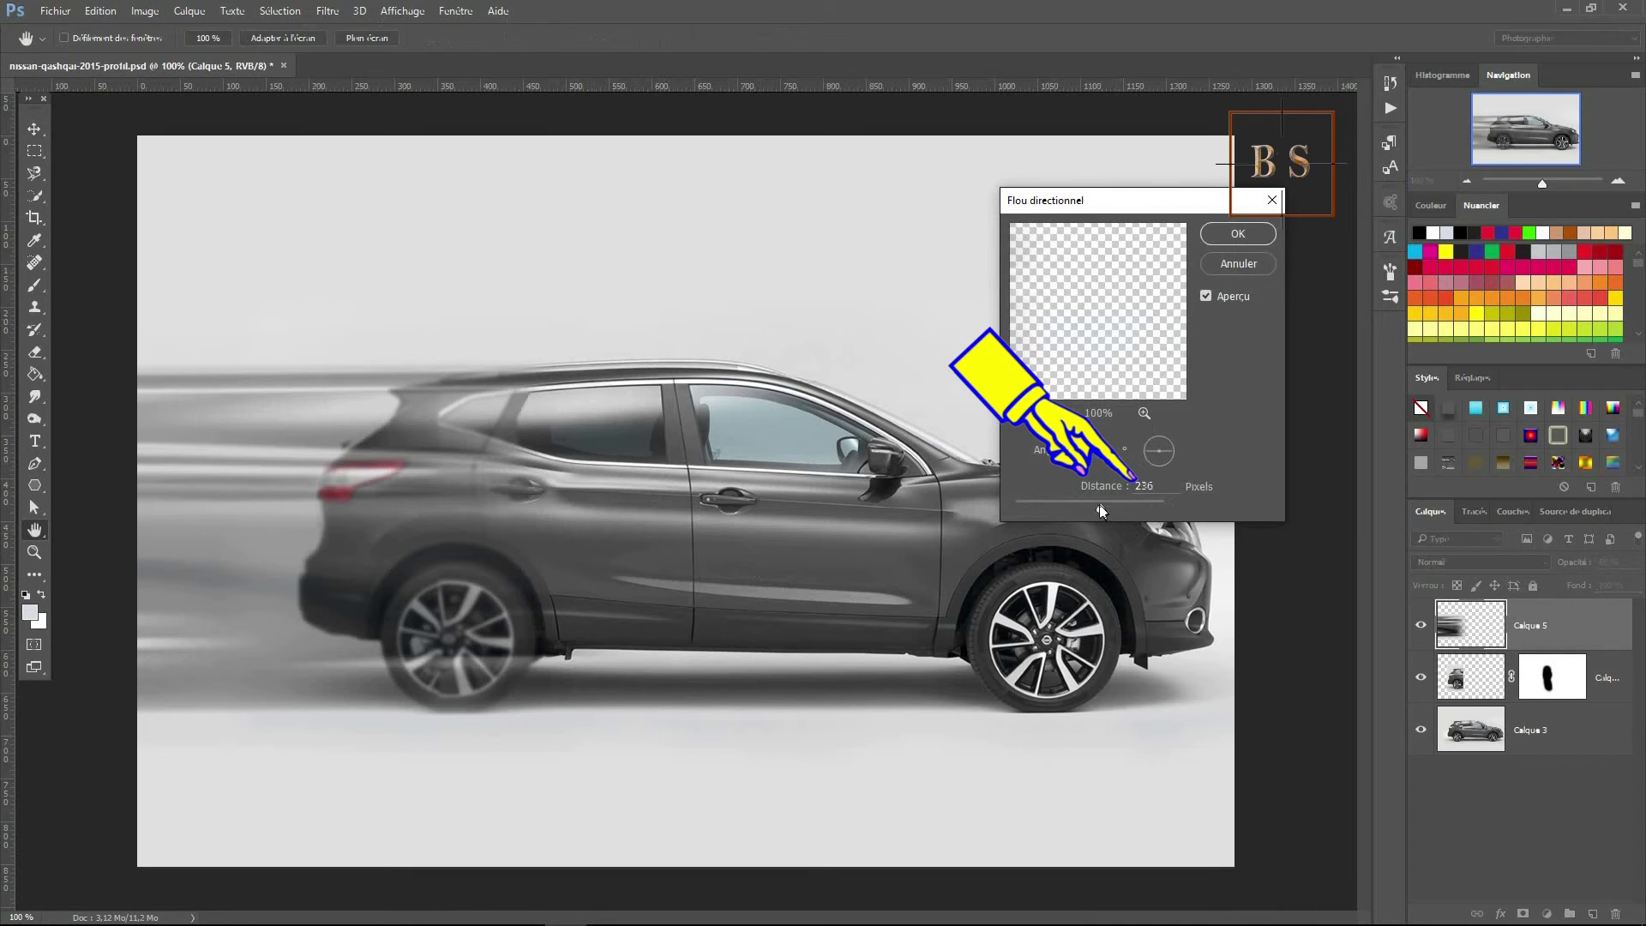
left_click_drag(1114, 504, 1117, 507)
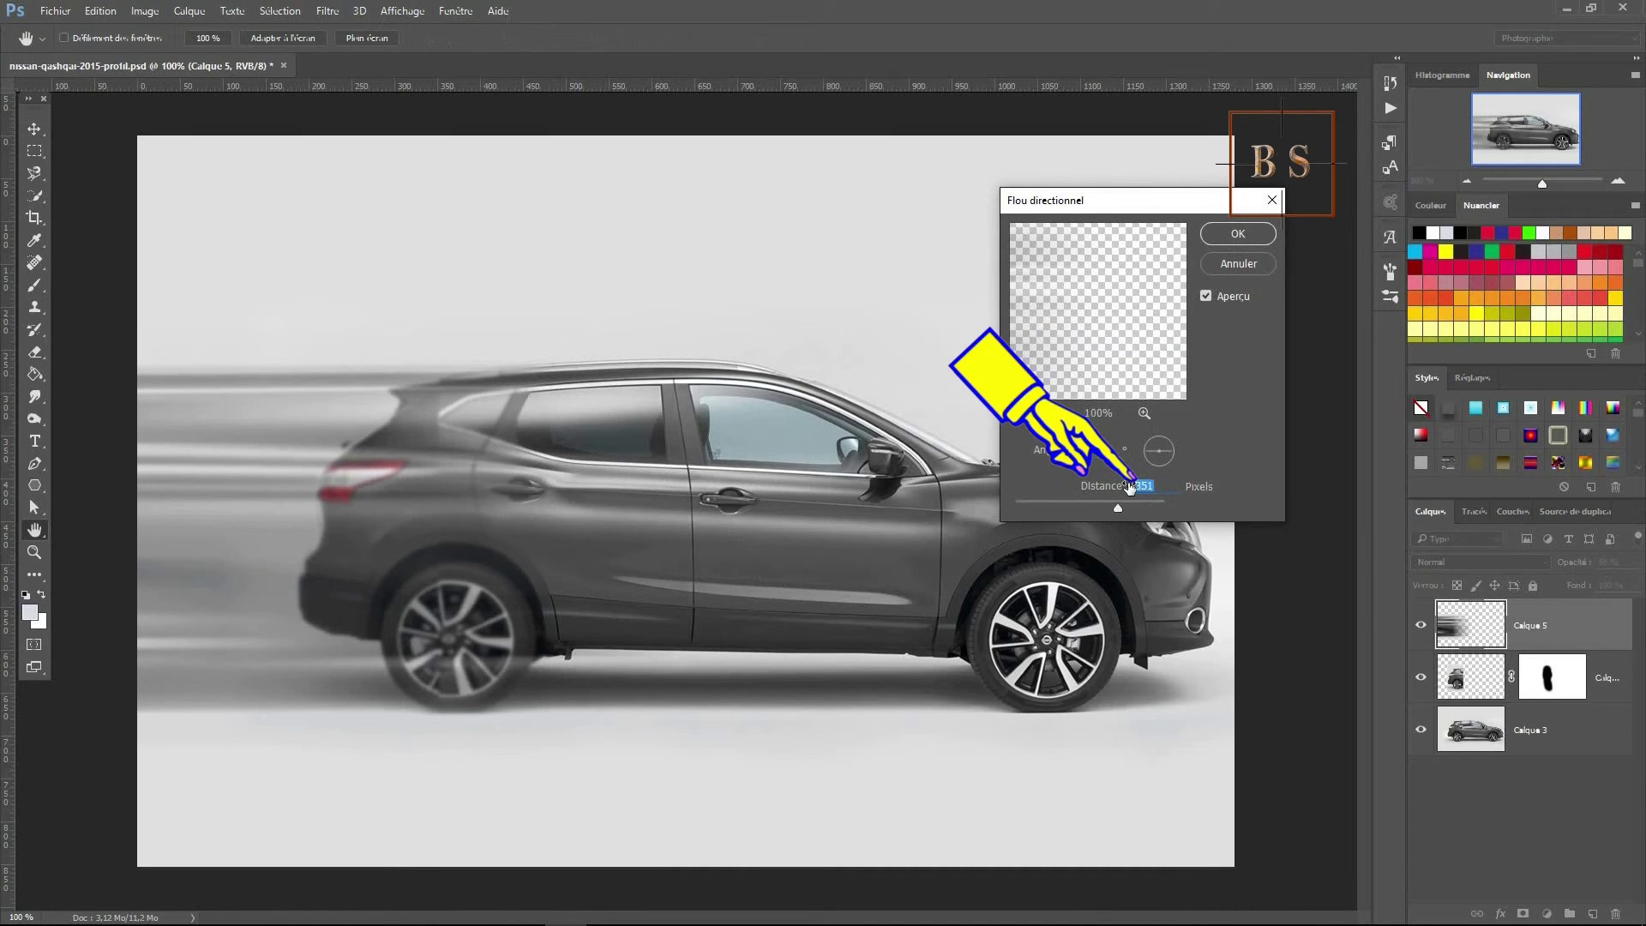
type("35")
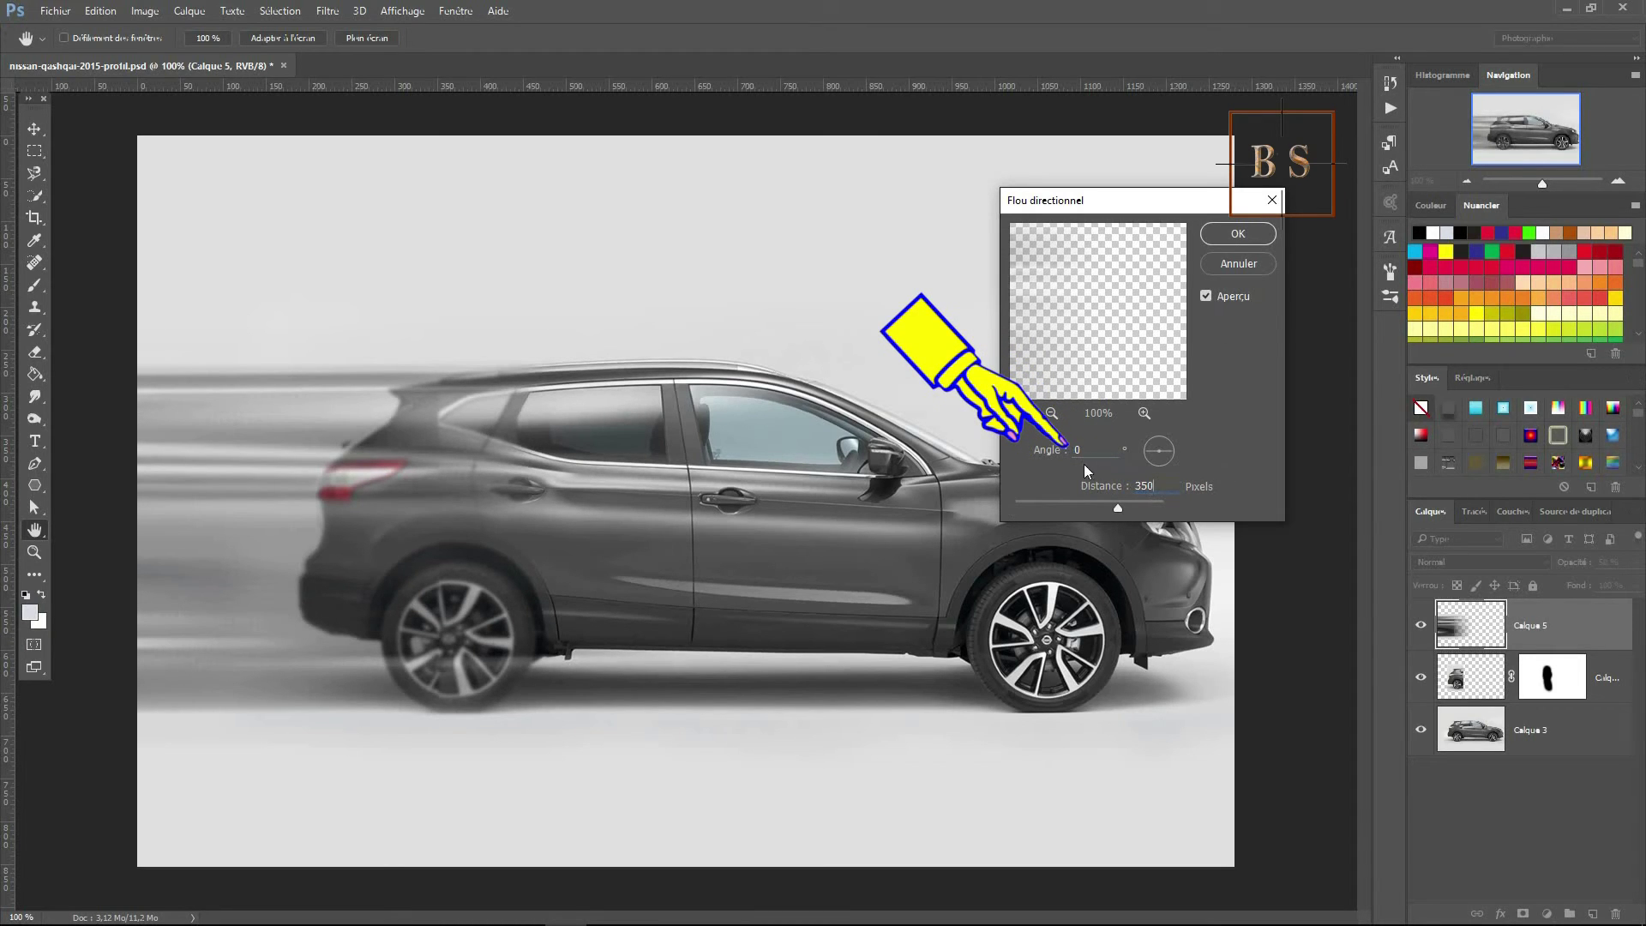
left_click(1240, 235)
key("v")
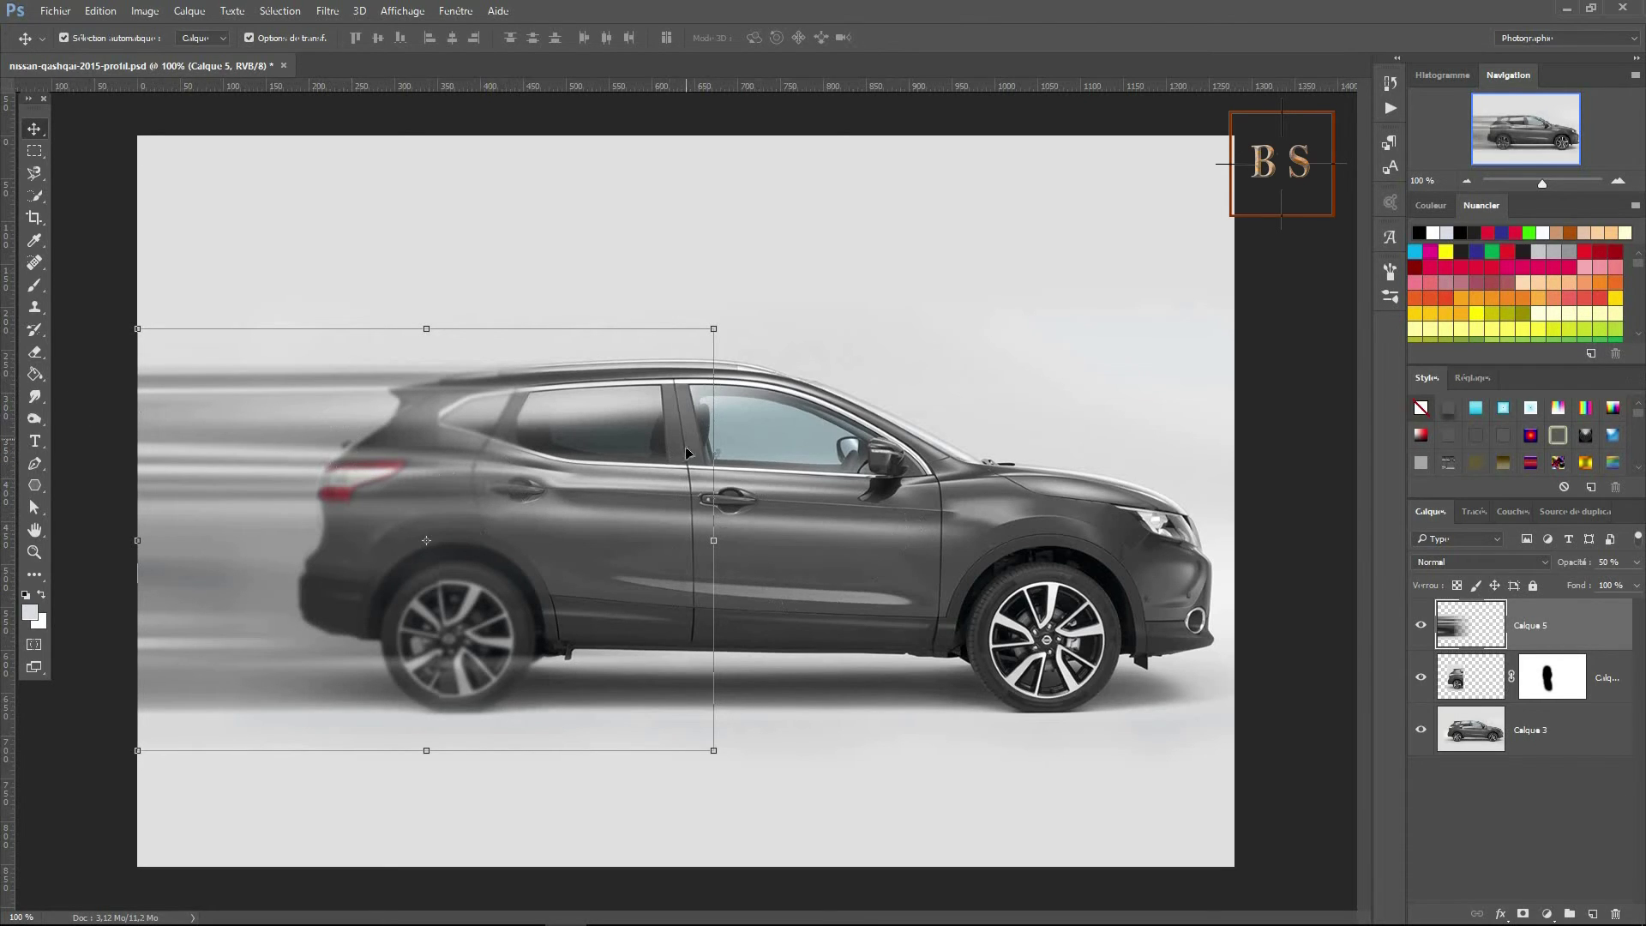
left_click(1279, 199)
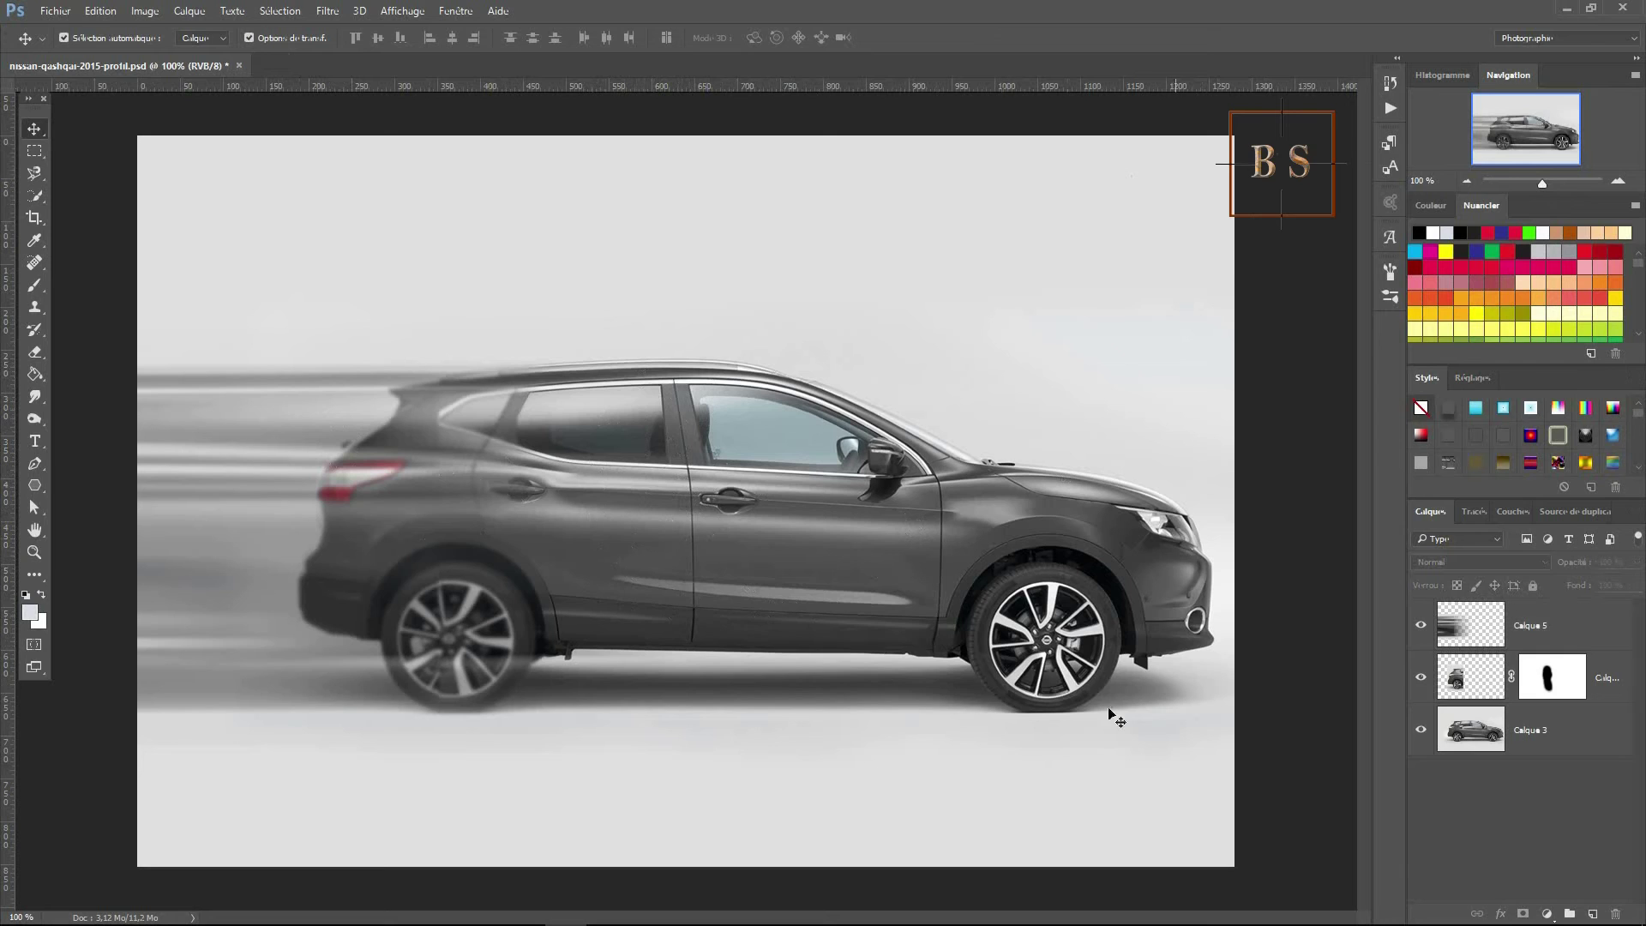
Add a layer mask to Calque 5 and paint black on it over the car's doors with a soft 127 px brush at 0% hardness
left_click(1578, 630)
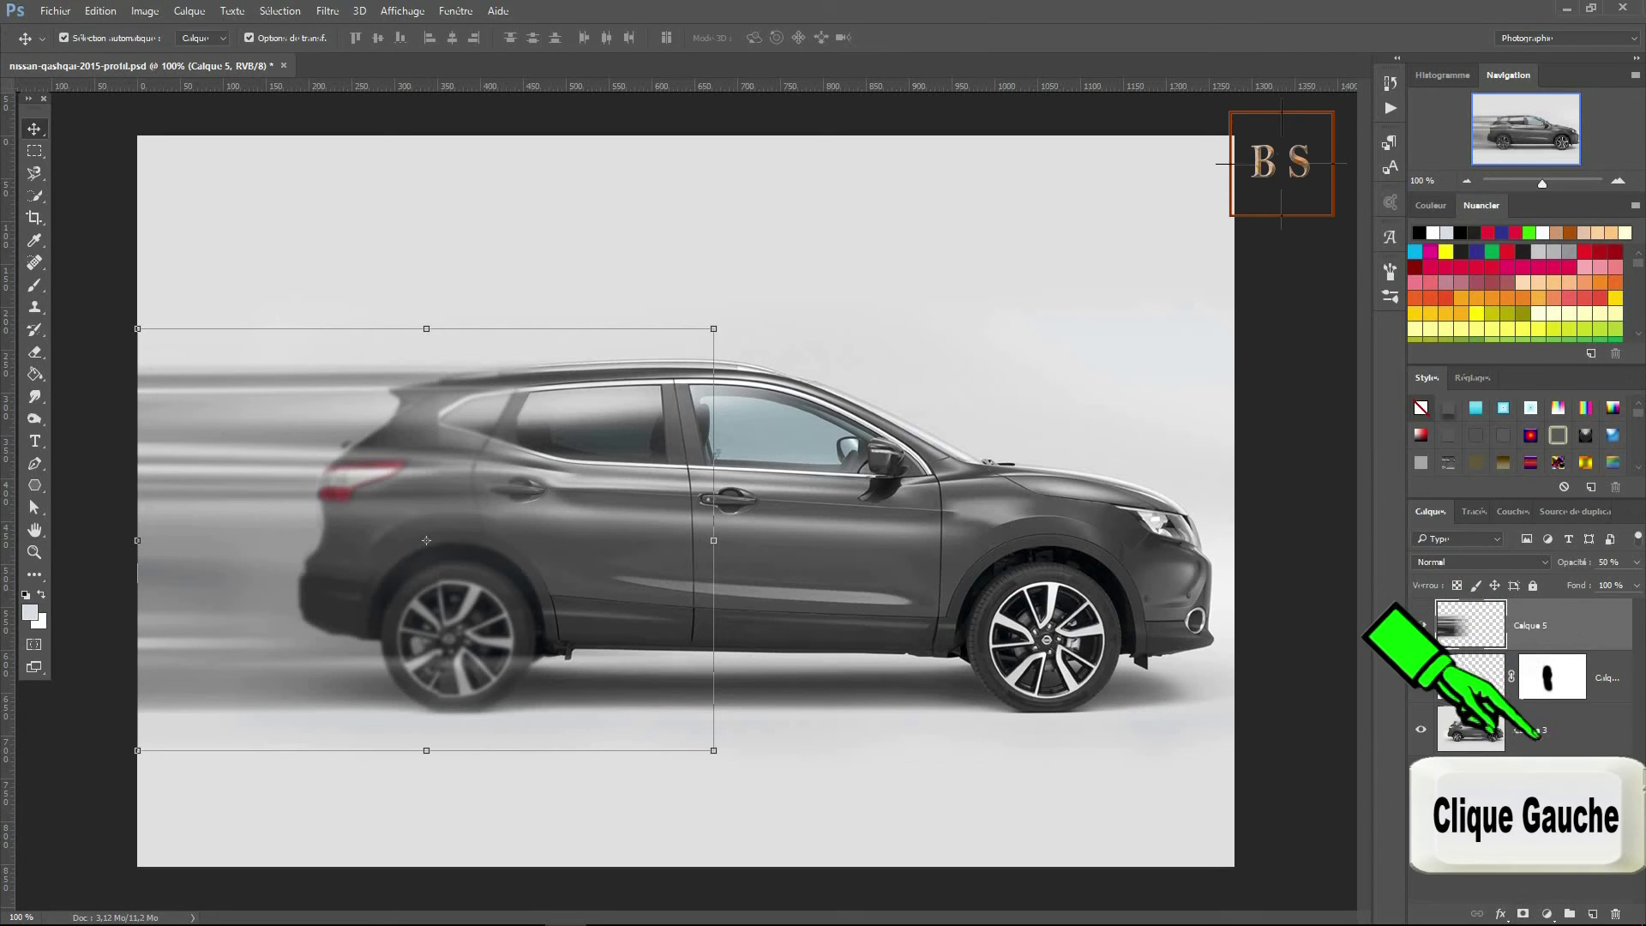
left_click(1522, 914)
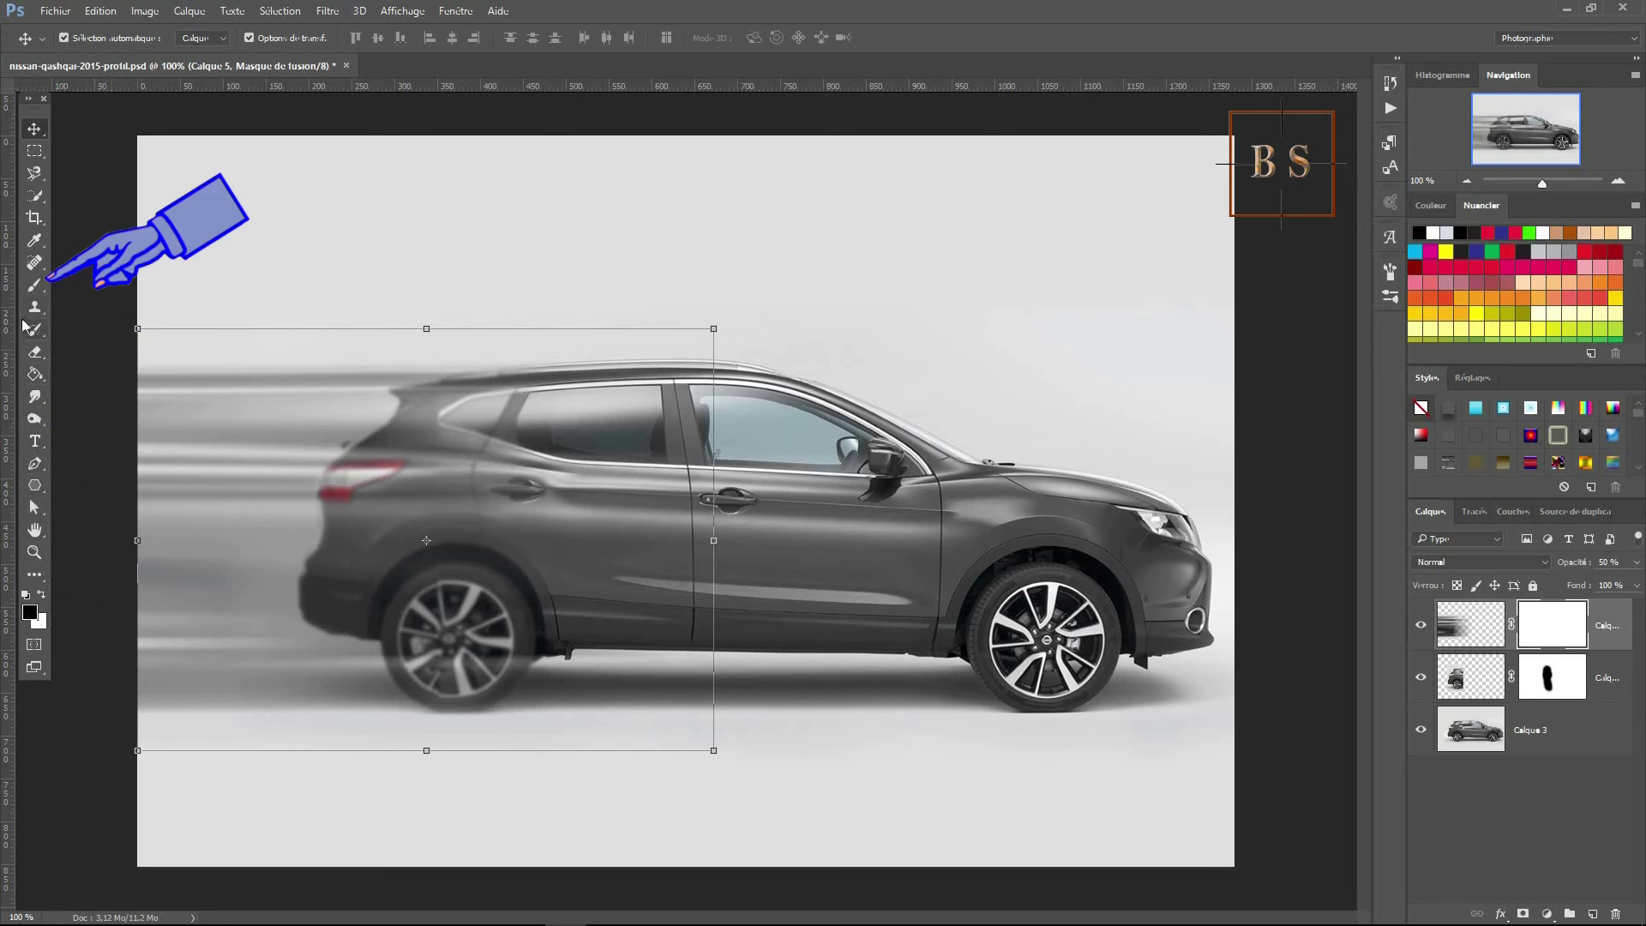
left_click_drag(32, 289, 108, 294)
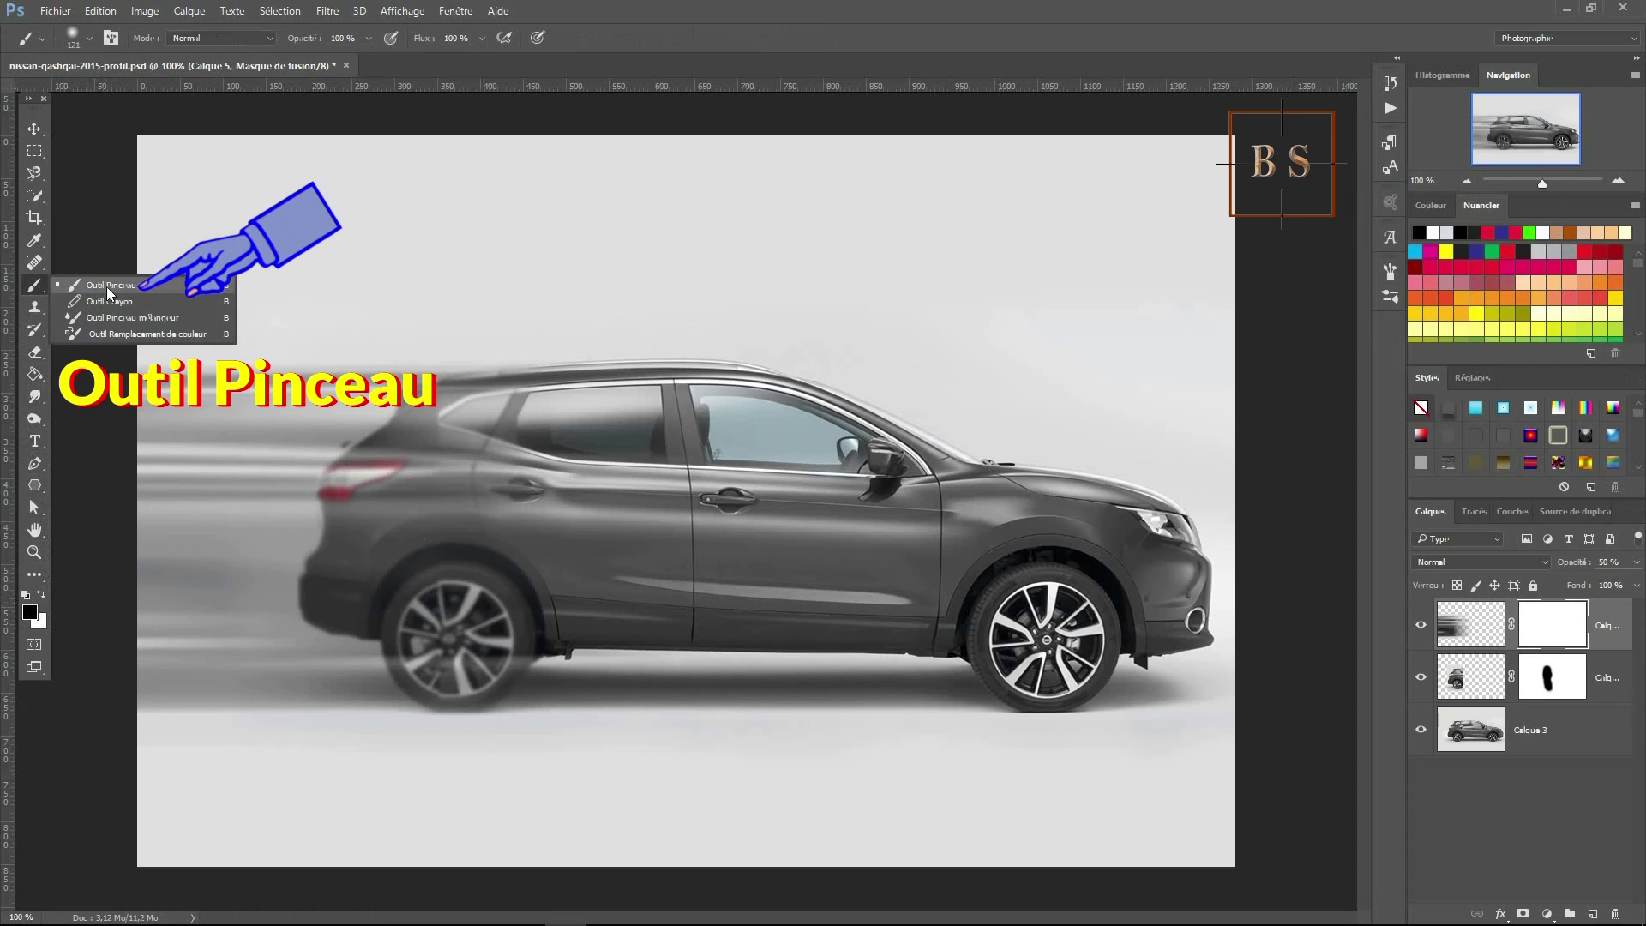
left_click(107, 287)
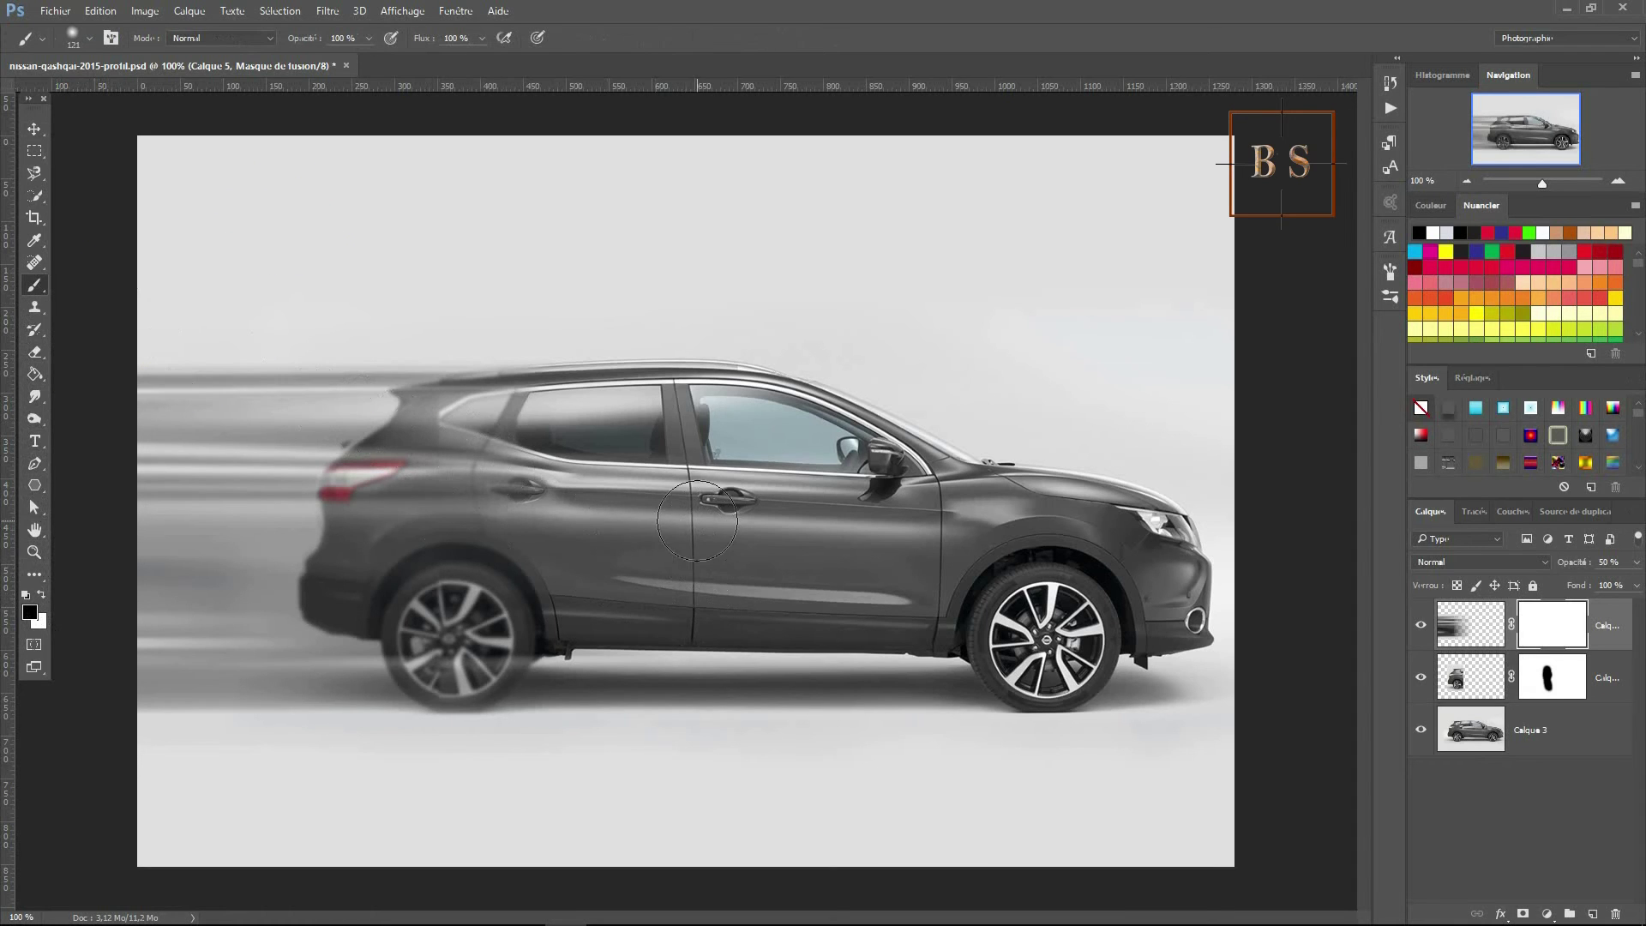
right_click(654, 427)
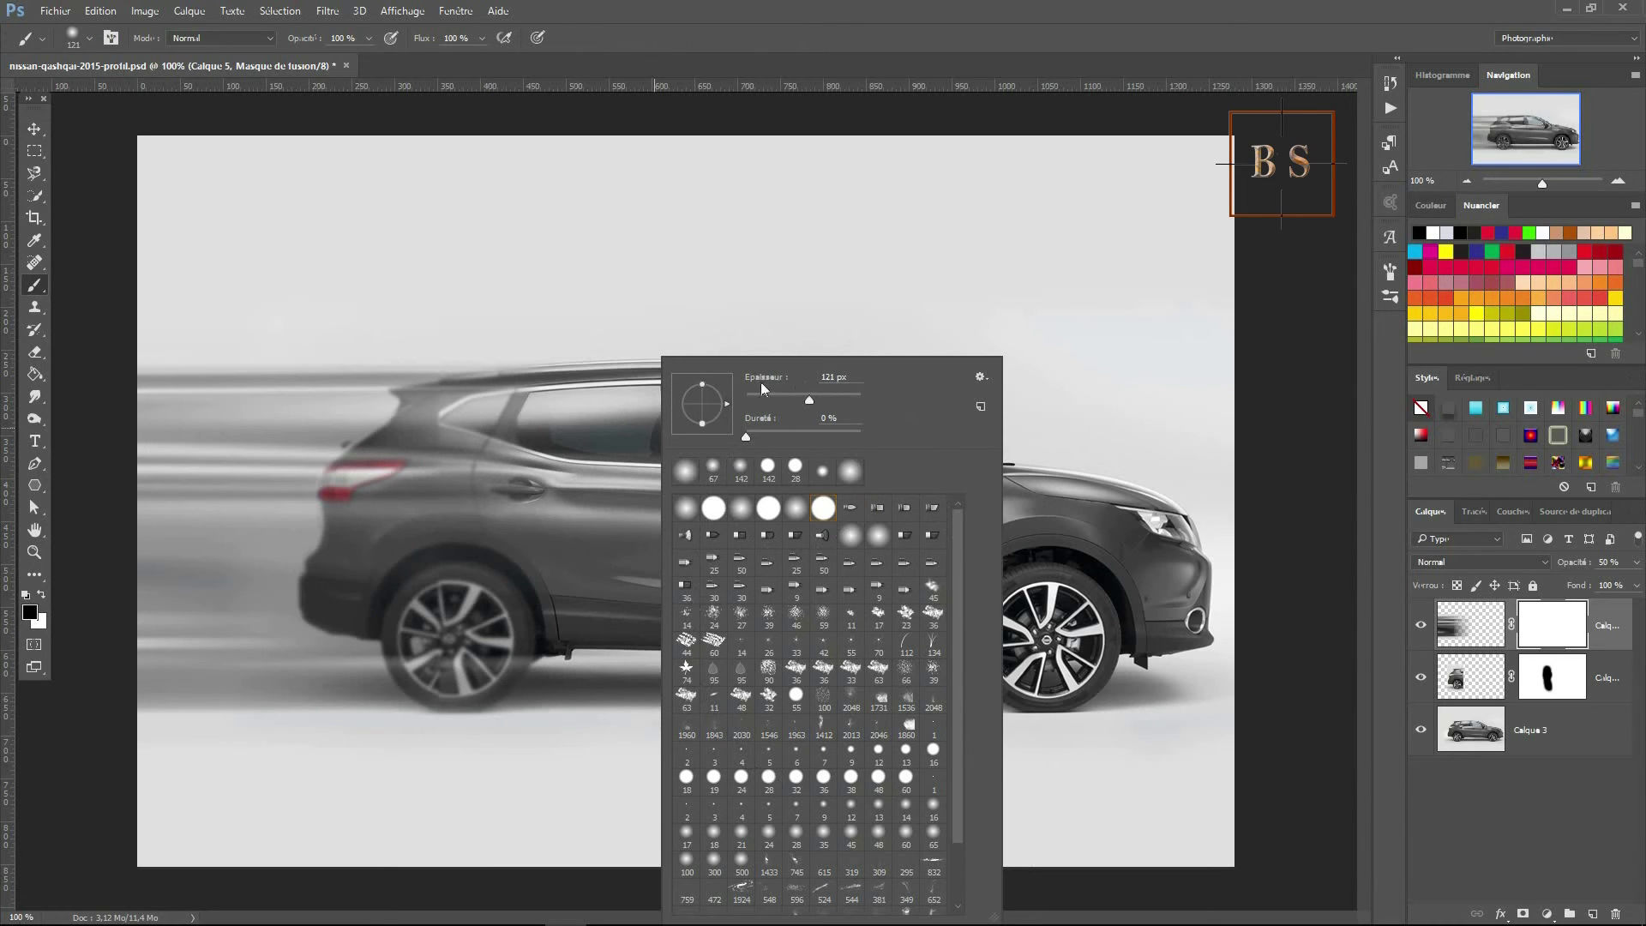
left_click(746, 436)
key("Return")
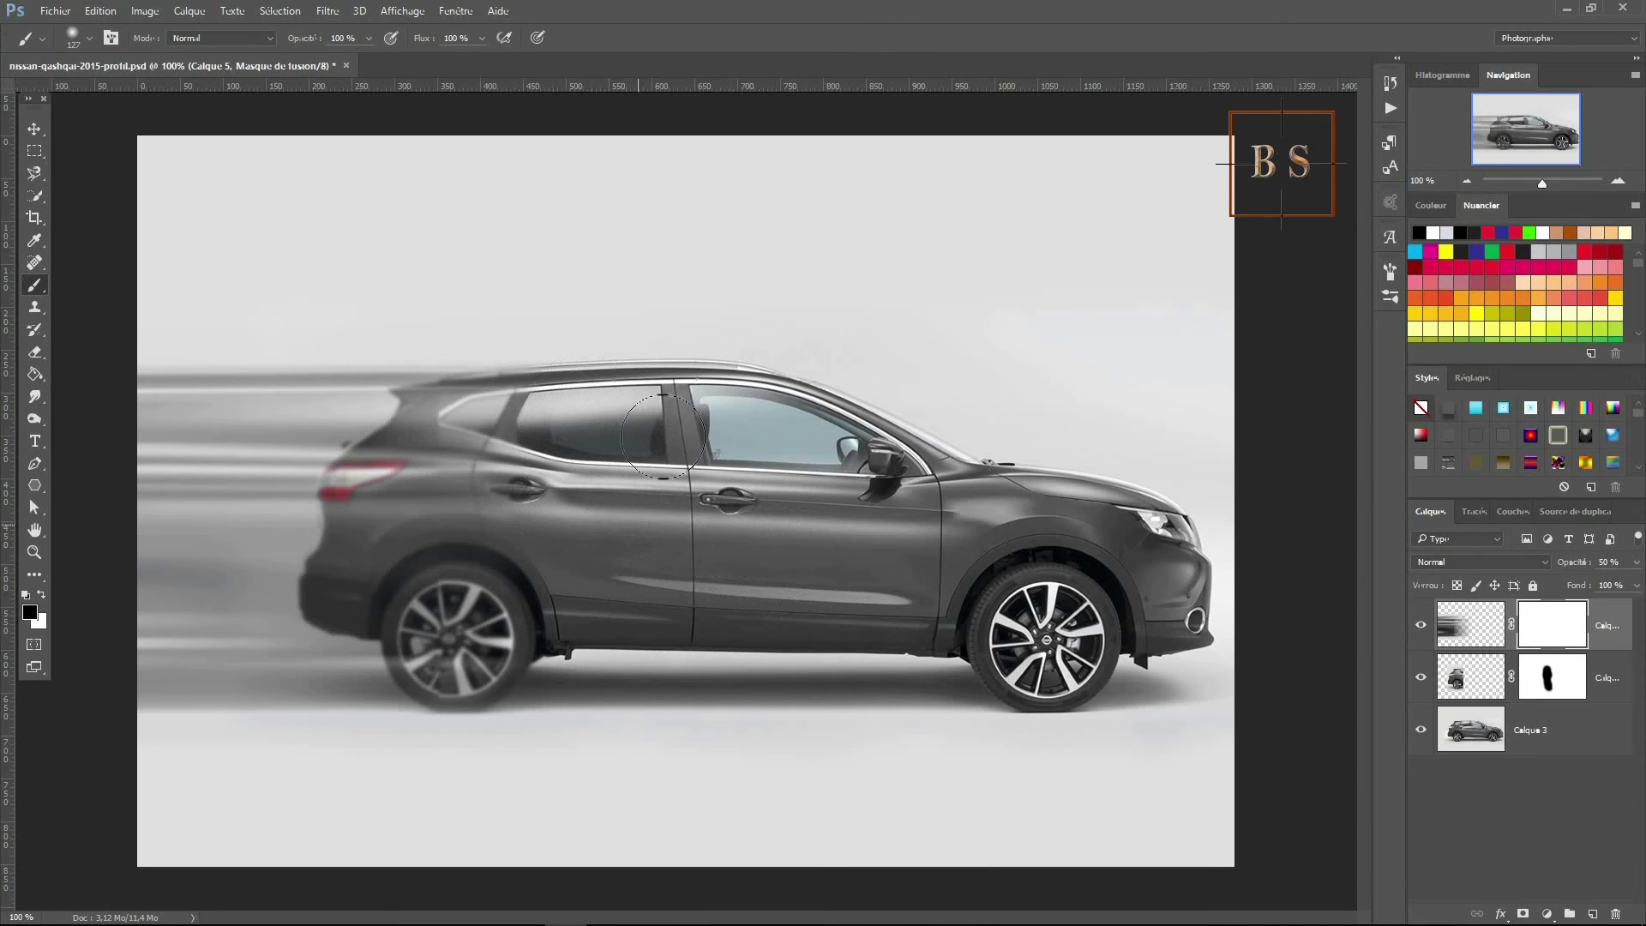
mouse_move(590, 566)
left_mouse_down()
mouse_move(587, 643)
mouse_move(632, 662)
mouse_move(752, 649)
mouse_move(832, 666)
mouse_move(891, 658)
left_mouse_up()
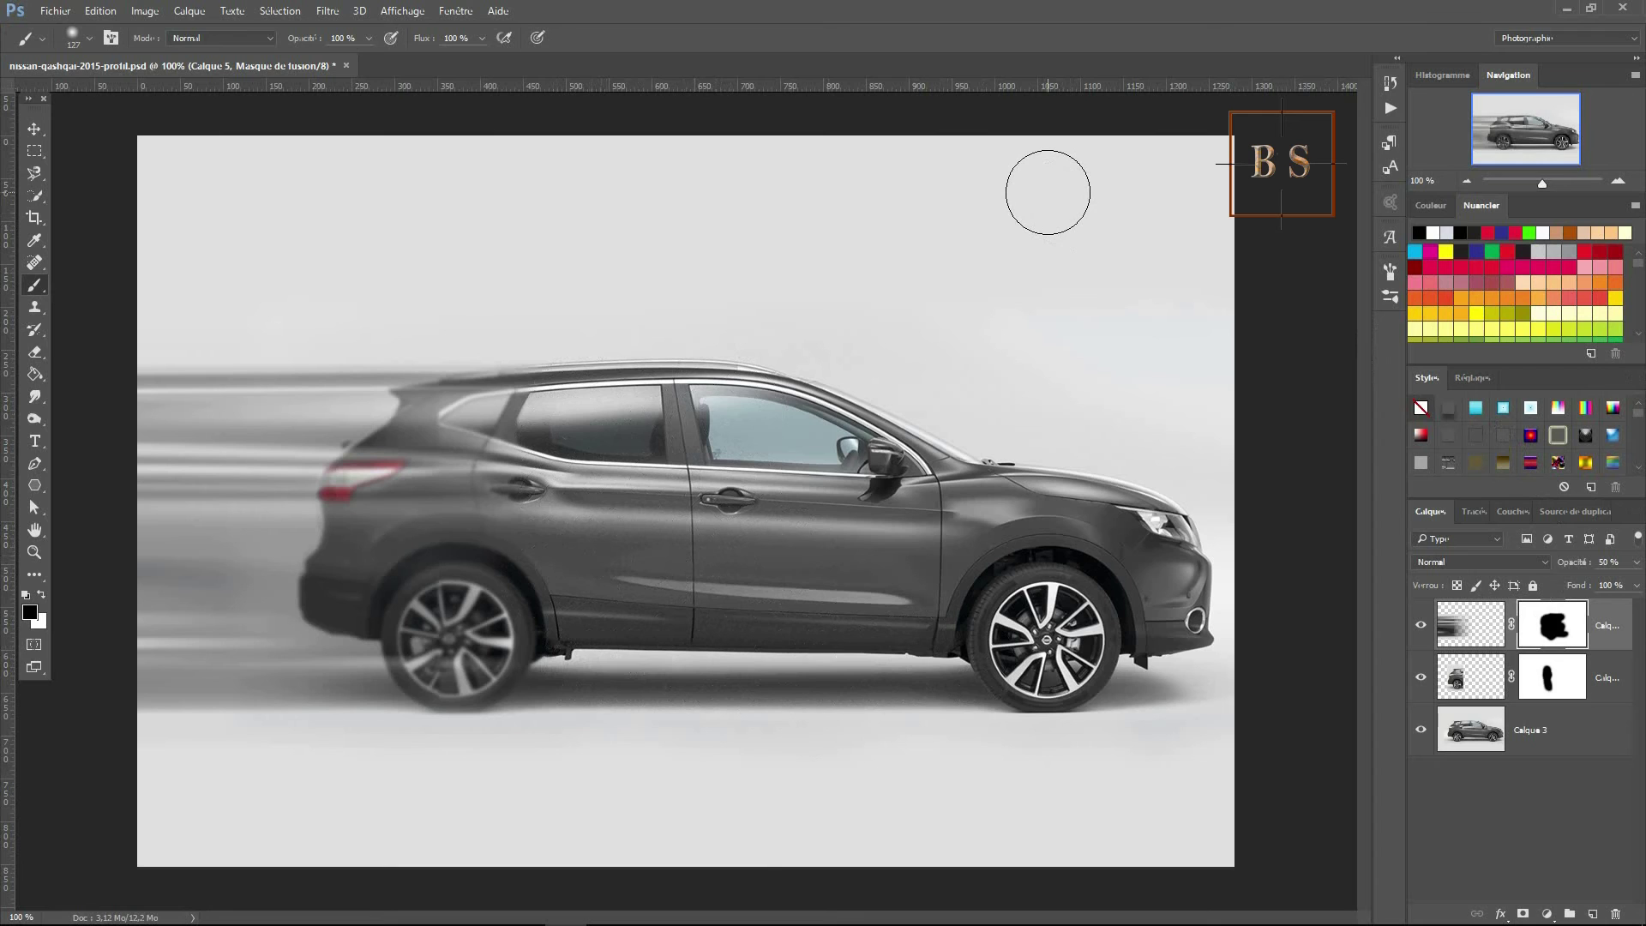
Add a gradient fill layer above Calque 5 using the black-to-transparent preset (Noir à transparent)
left_click(1471, 624)
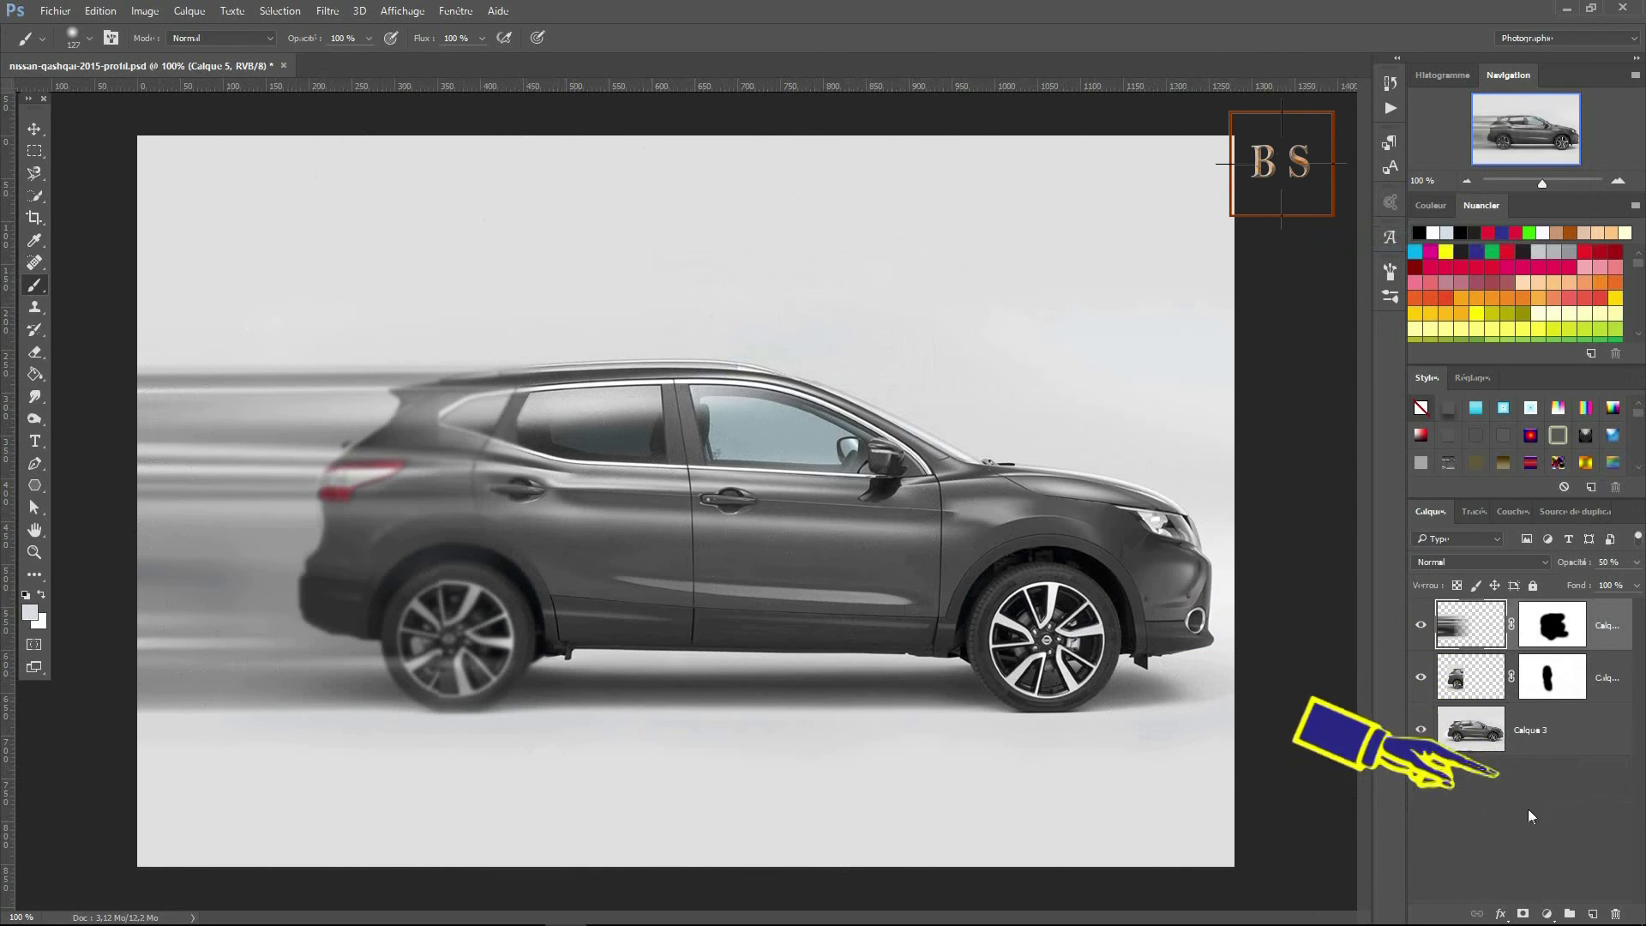
left_click(1549, 915)
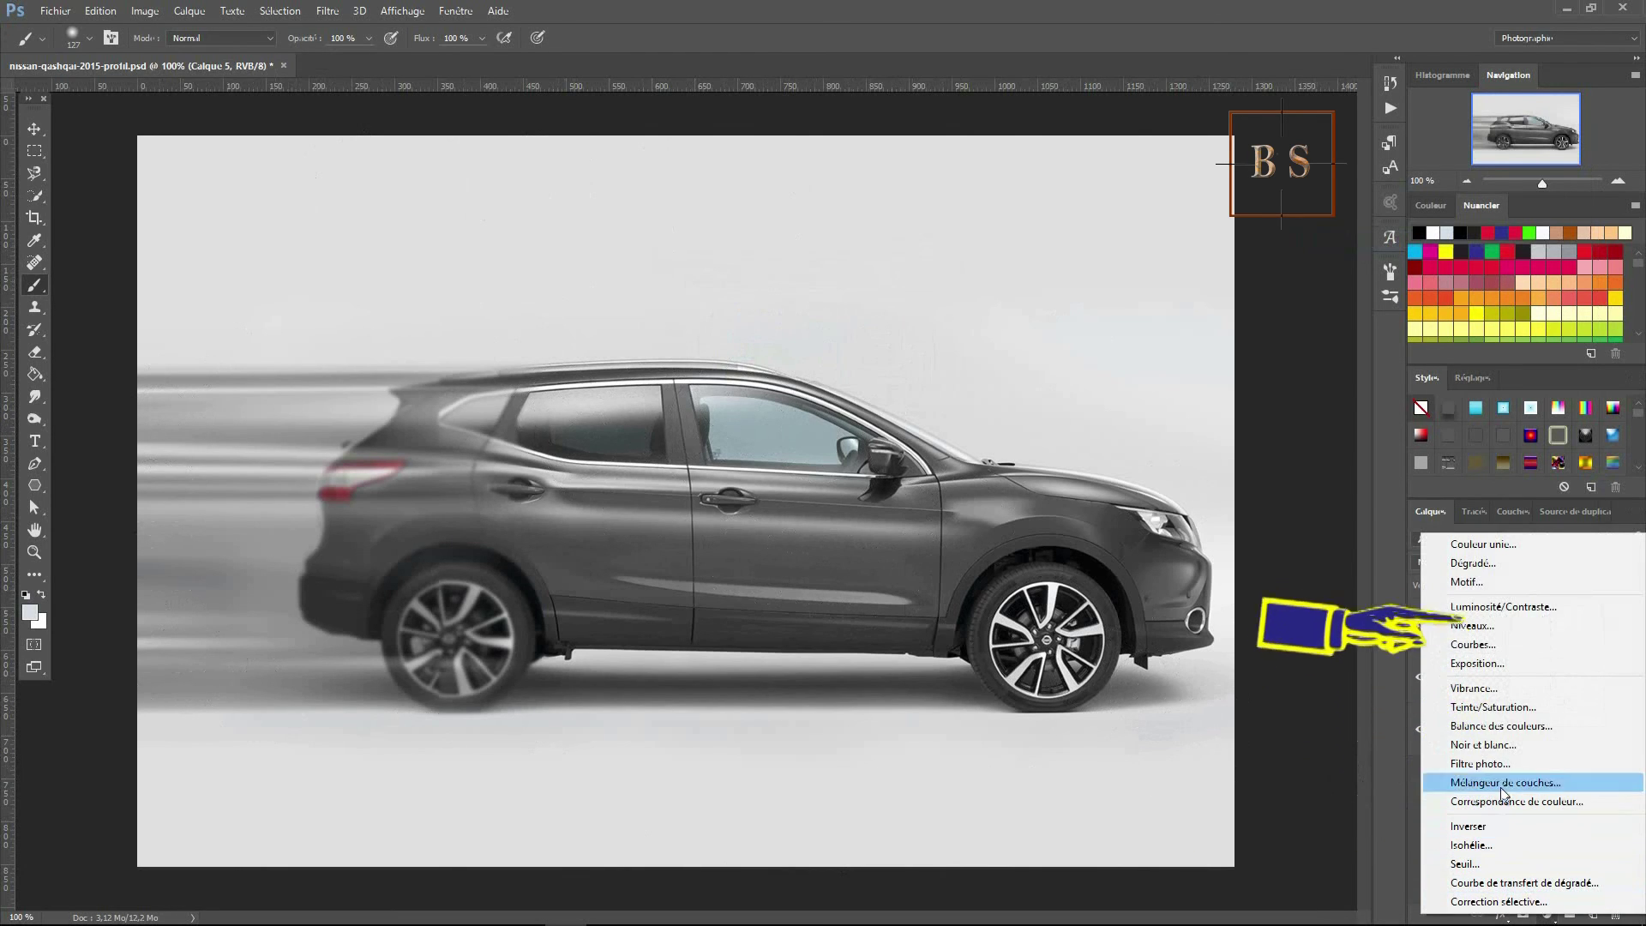
left_click(1479, 563)
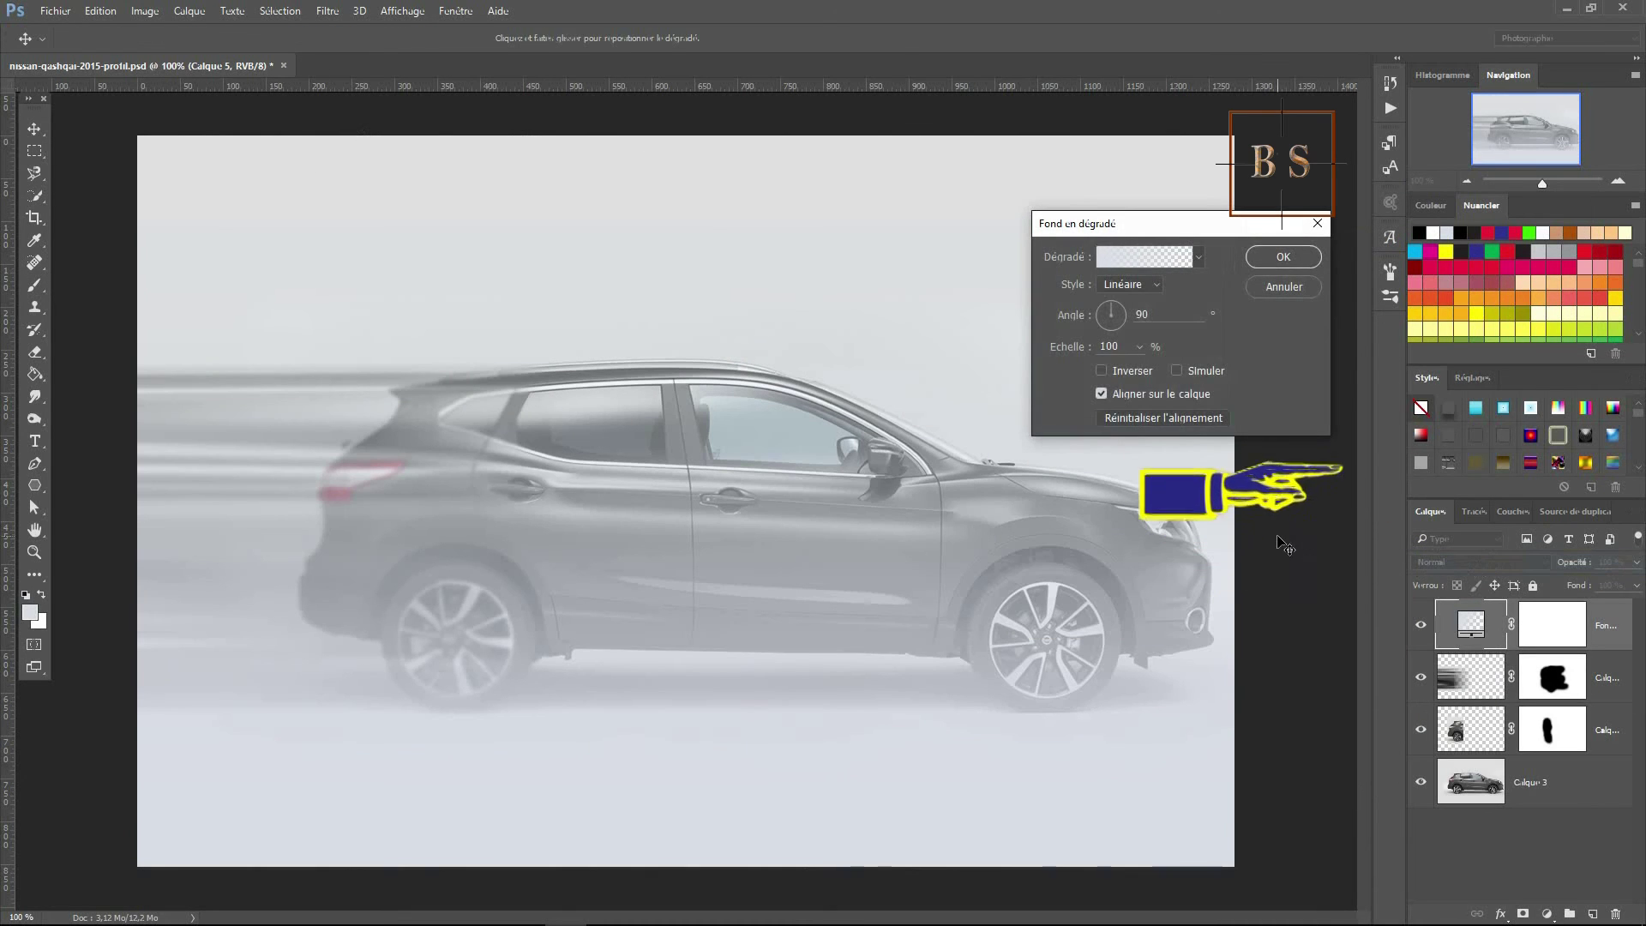
left_click(1139, 256)
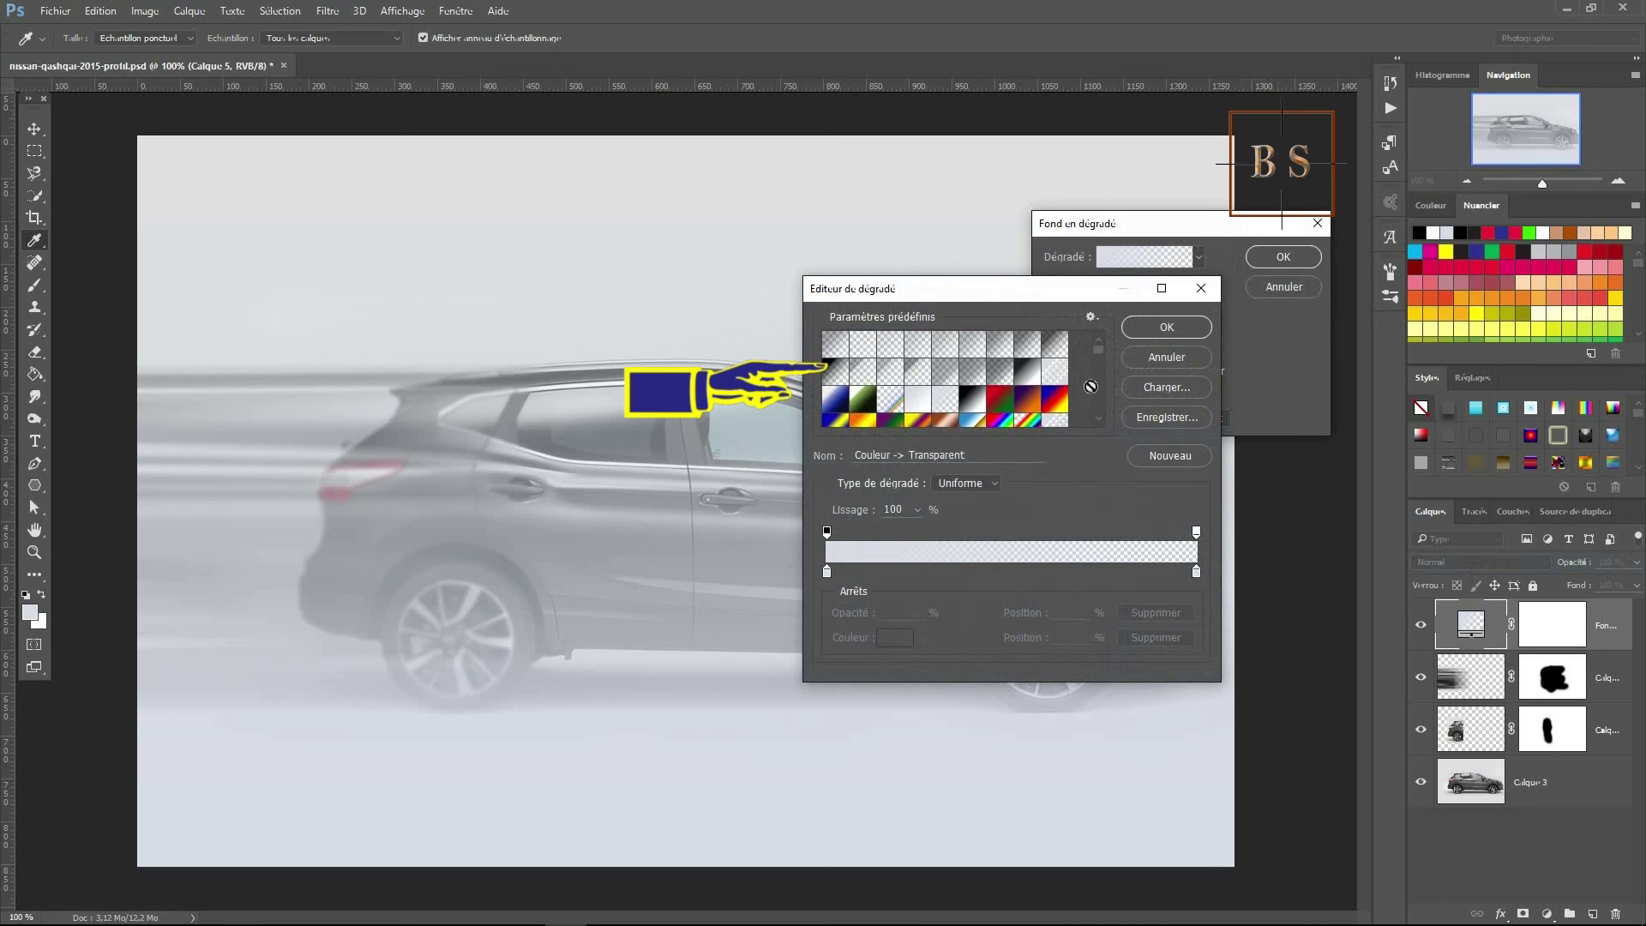
mouse_move(1096, 350)
left_mouse_down()
mouse_move(1094, 373)
mouse_move(1095, 346)
left_mouse_up()
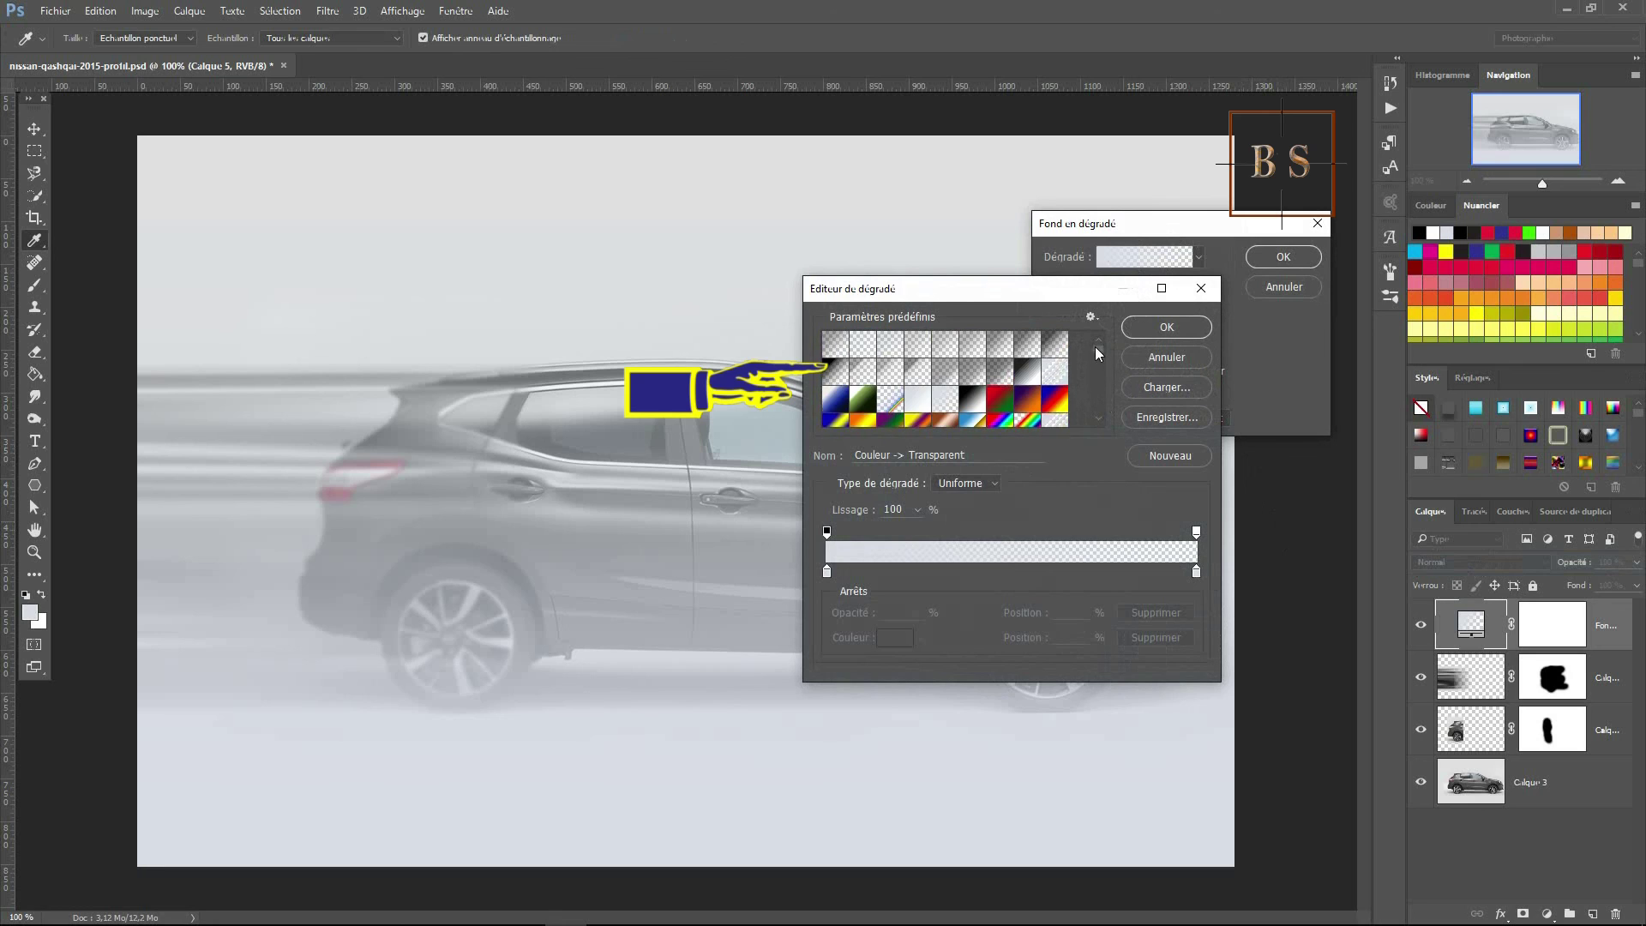
left_click(835, 370)
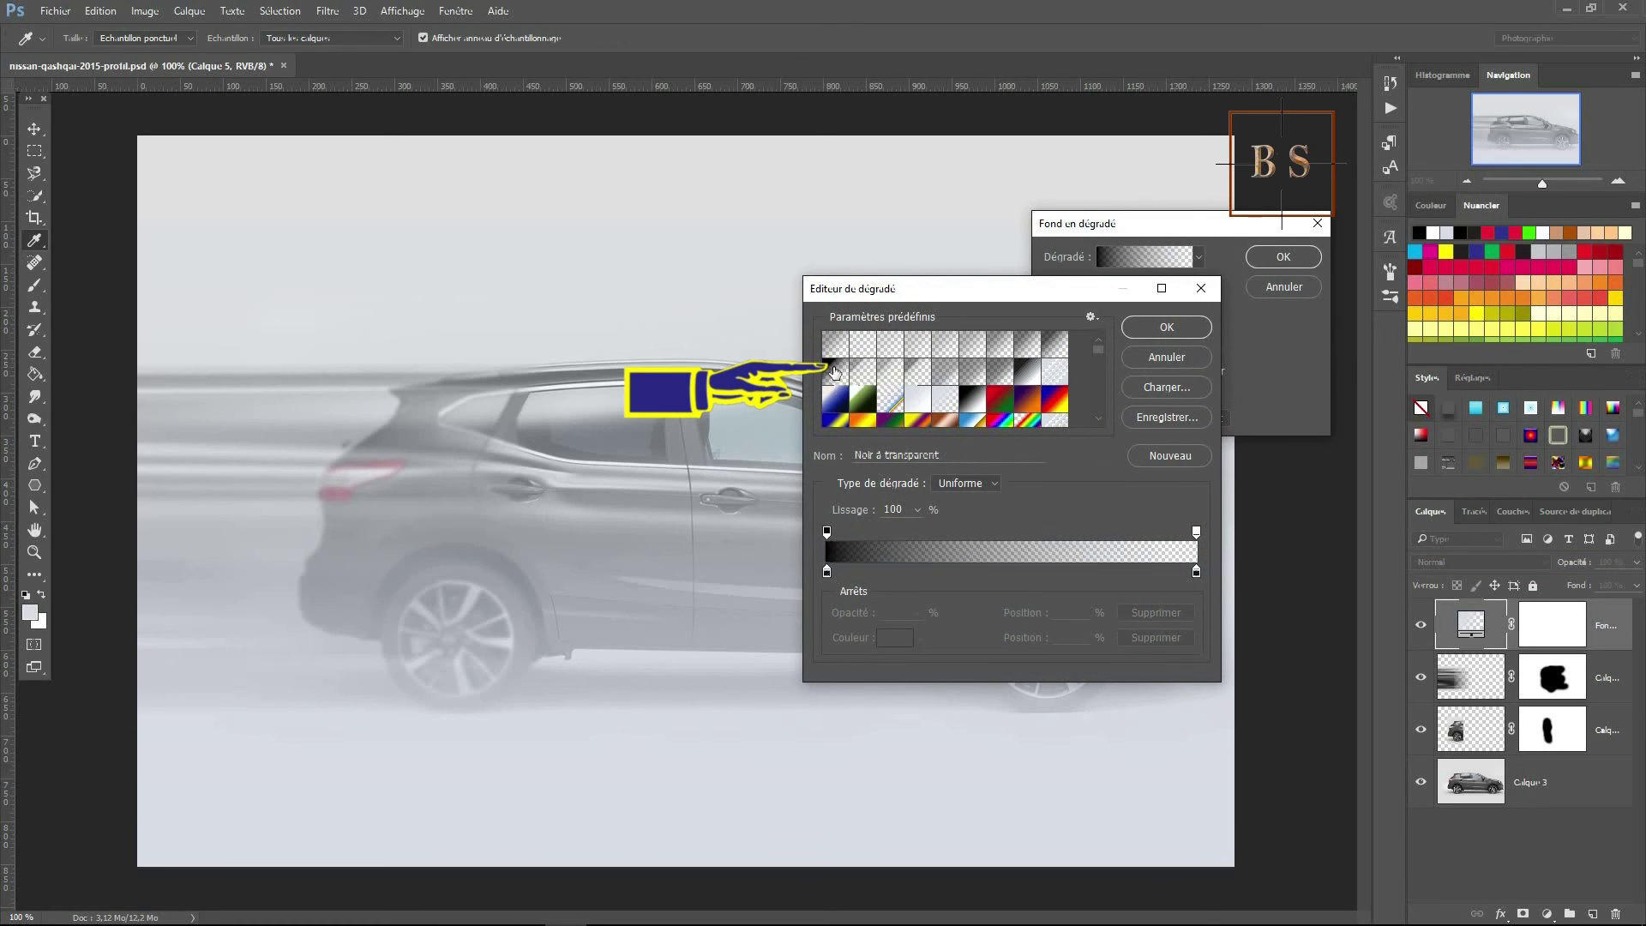
left_click(1165, 331)
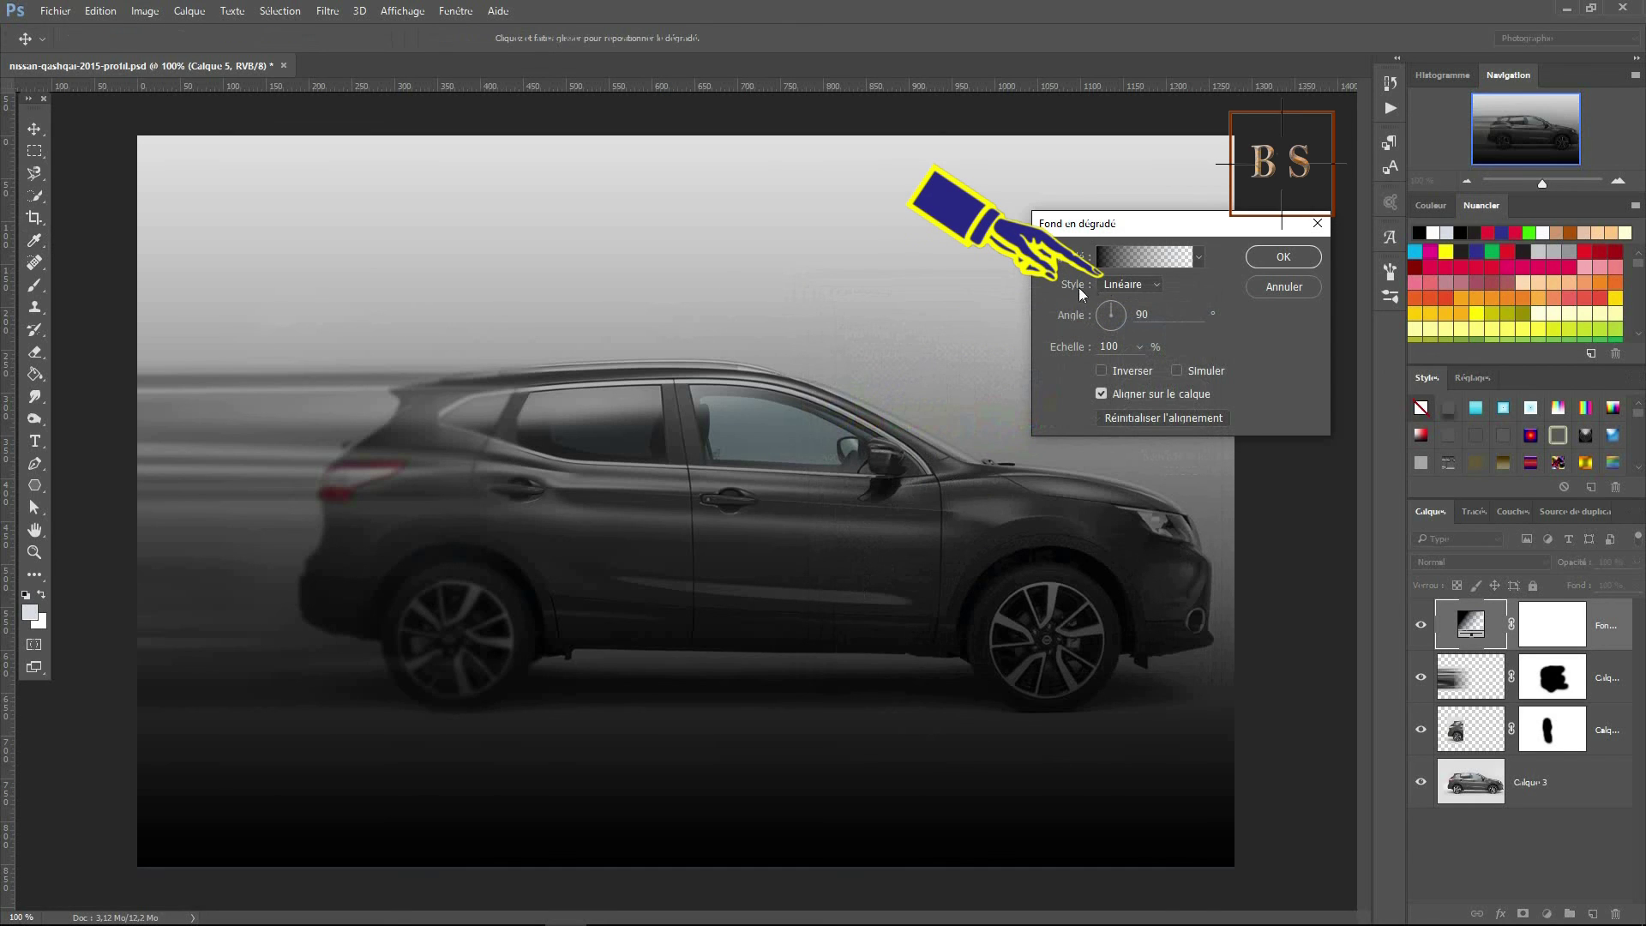
Make the gradient fill radial and inverted with a scale of 226% to darken the photo's edges as a vignette
left_click(1157, 285)
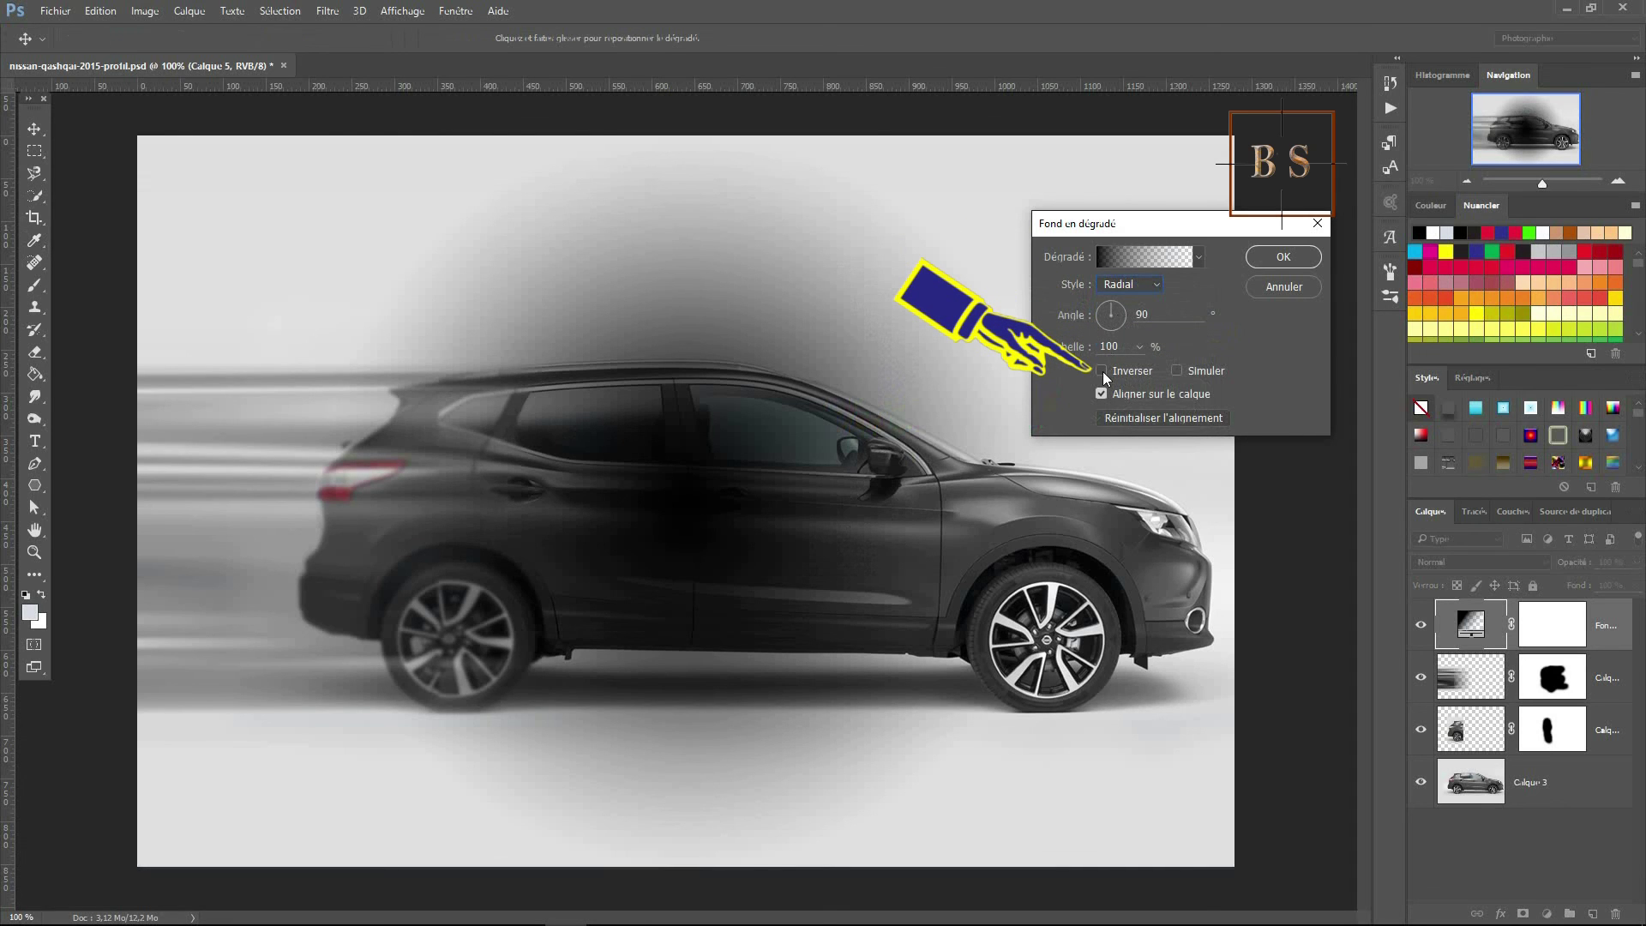
left_click(1103, 371)
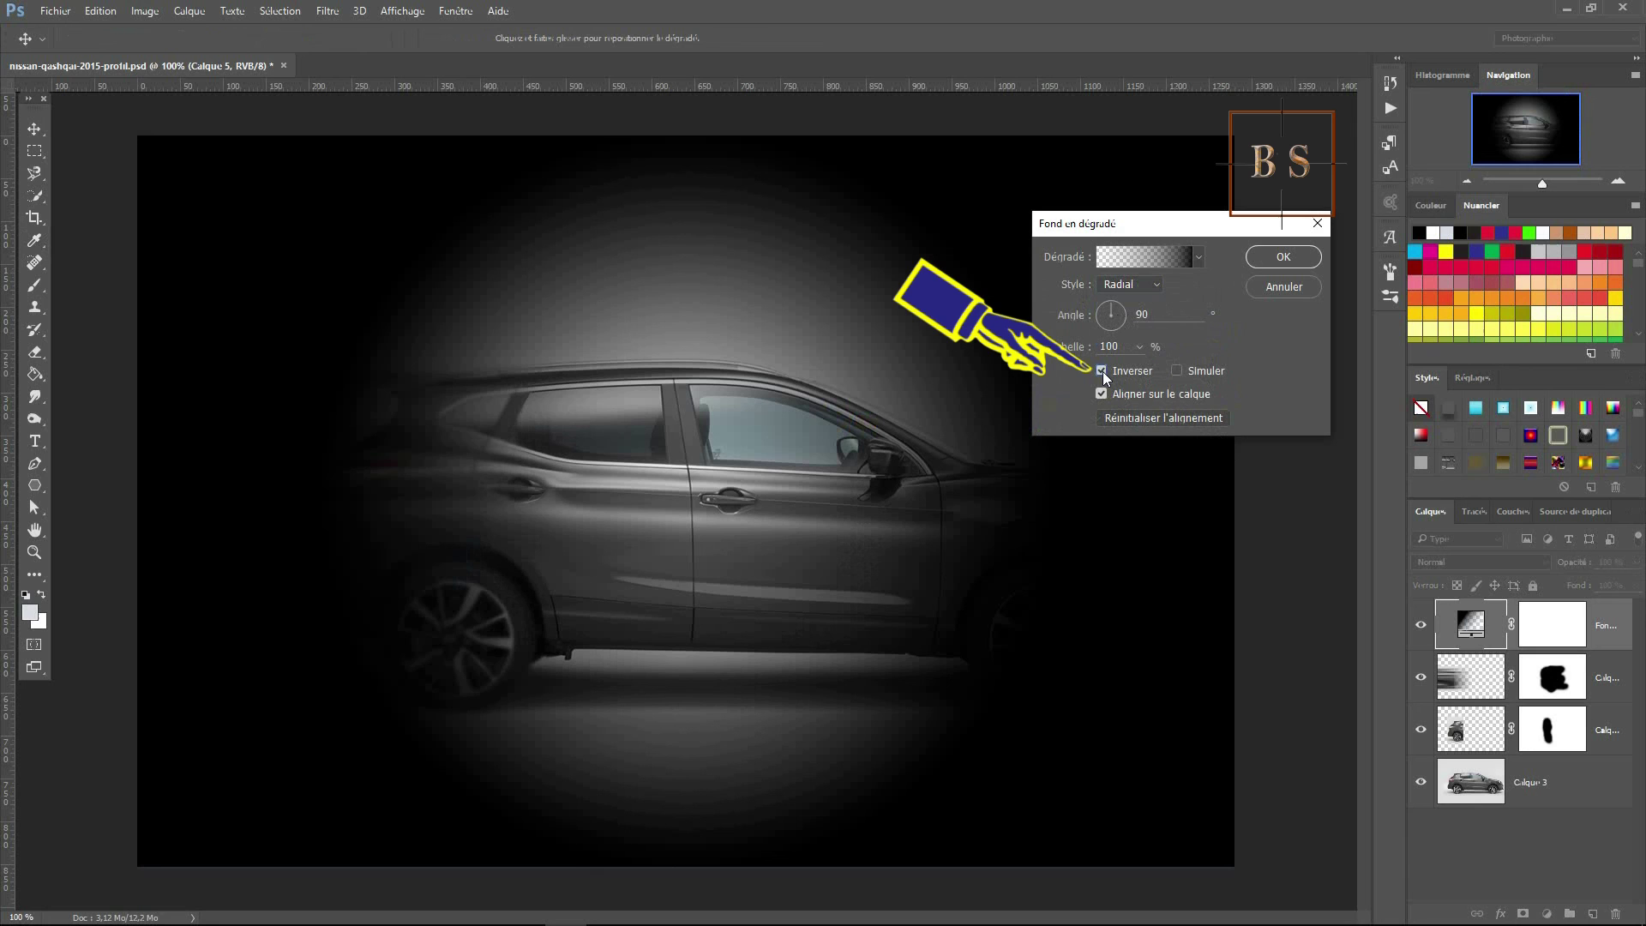
left_click(1068, 352)
left_click_drag(1069, 352, 1172, 366)
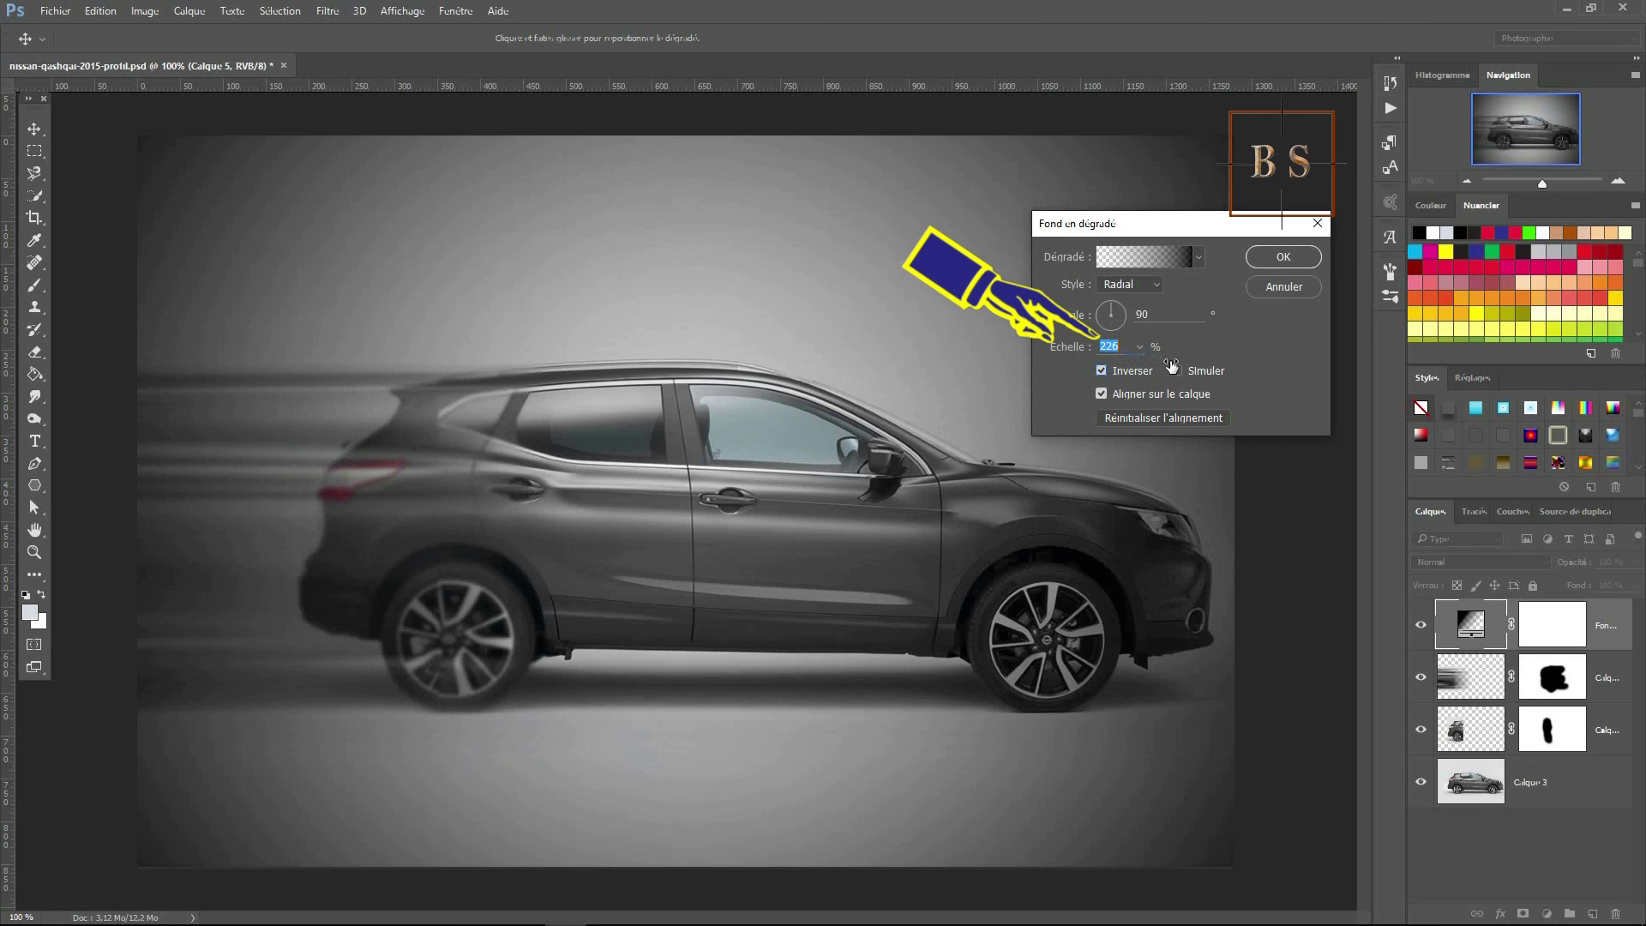
left_click(1259, 263)
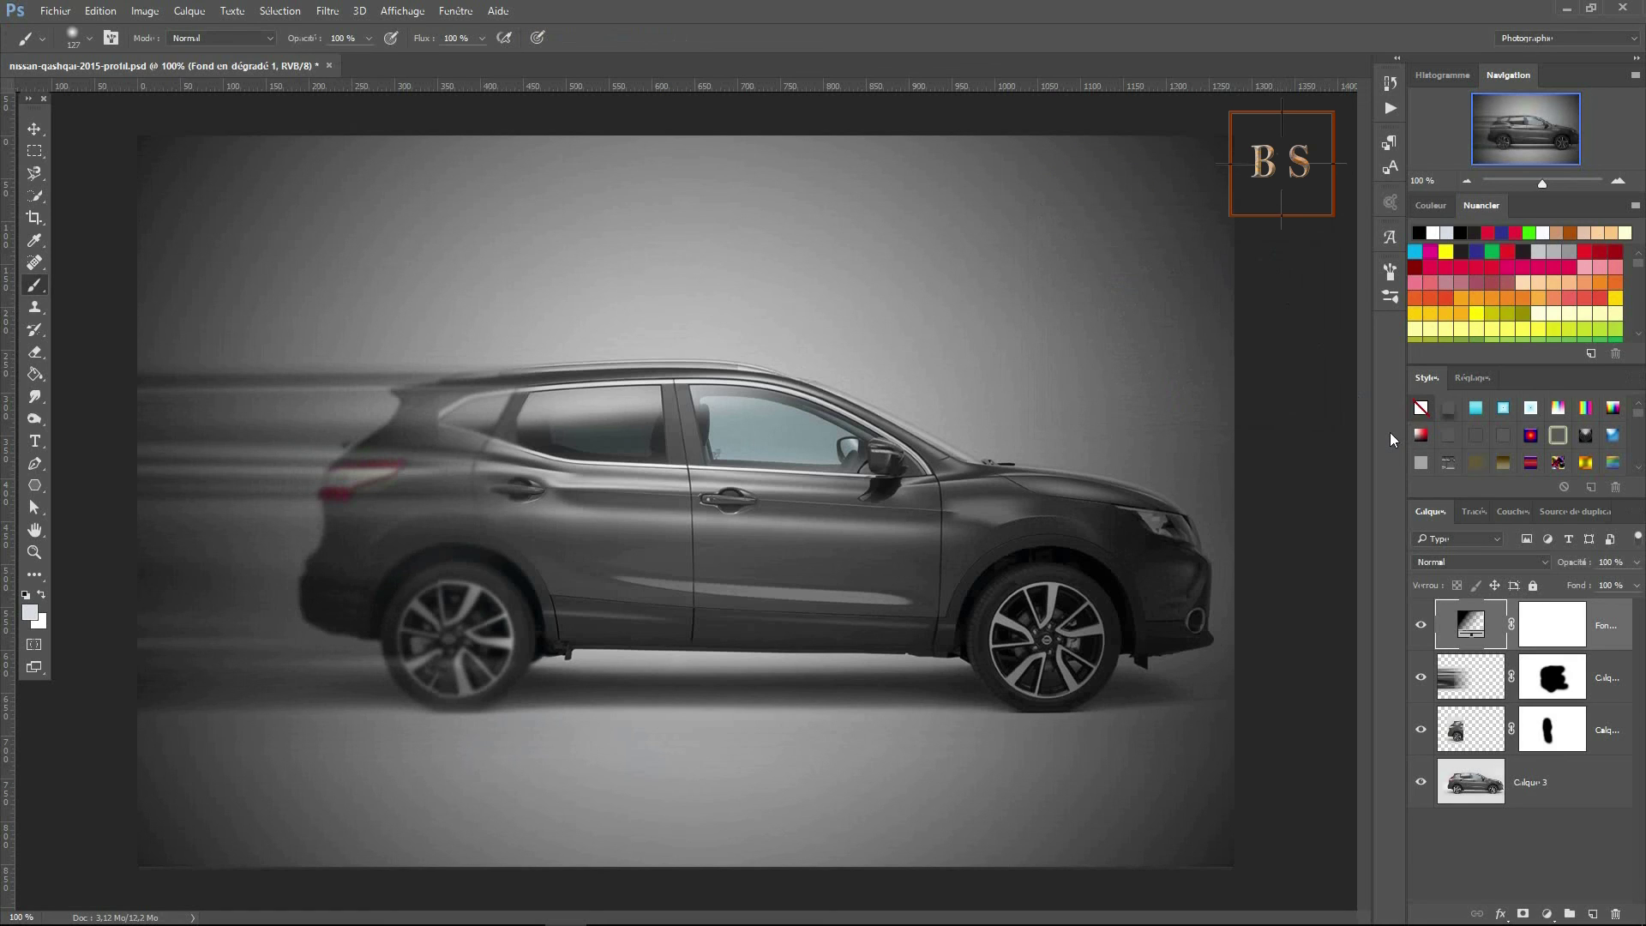